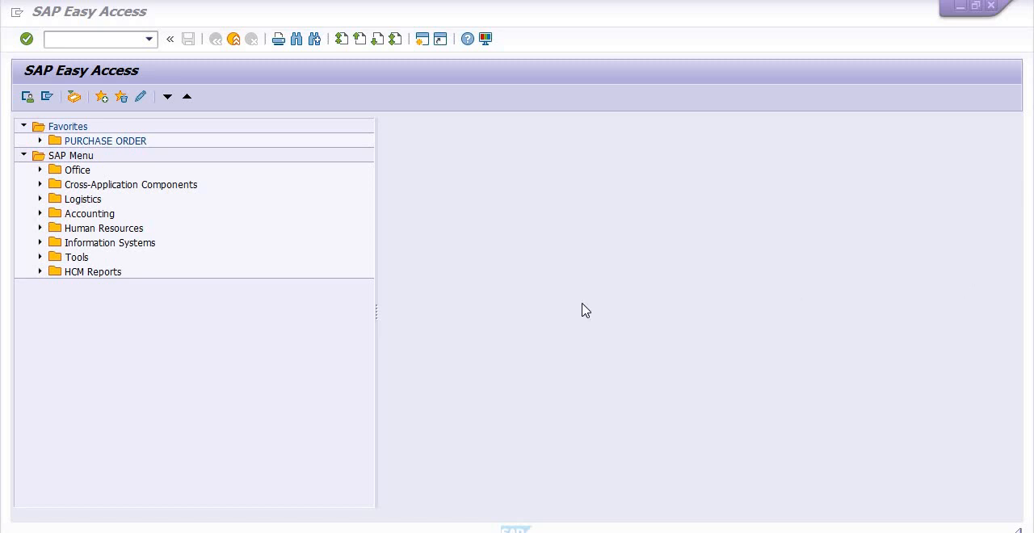
- Open the Material Document List with transaction code MB51
{"action": "left_click", "coordinate": [61, 42]}
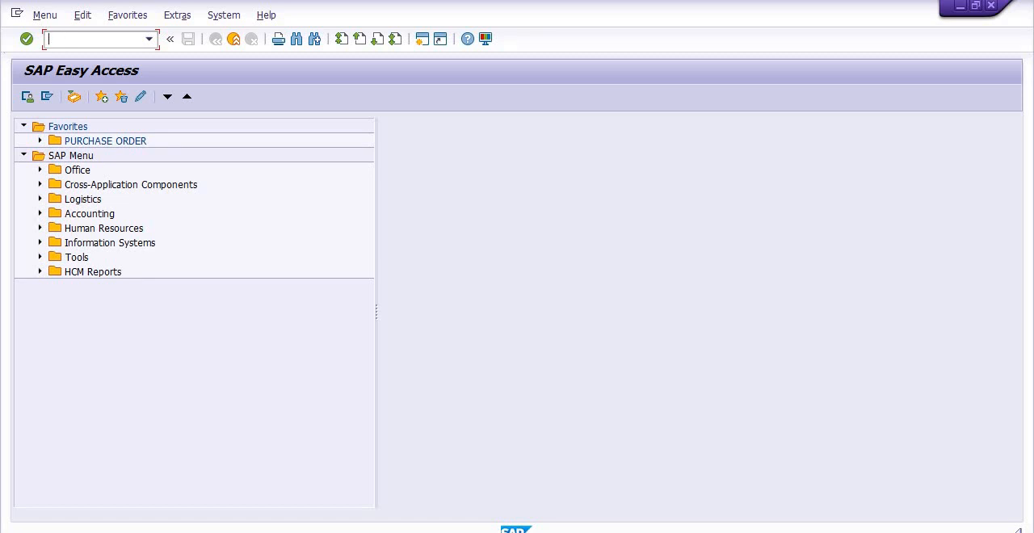
{"action": "type", "text": "mb51"}
{"action": "key", "text": "Return"}
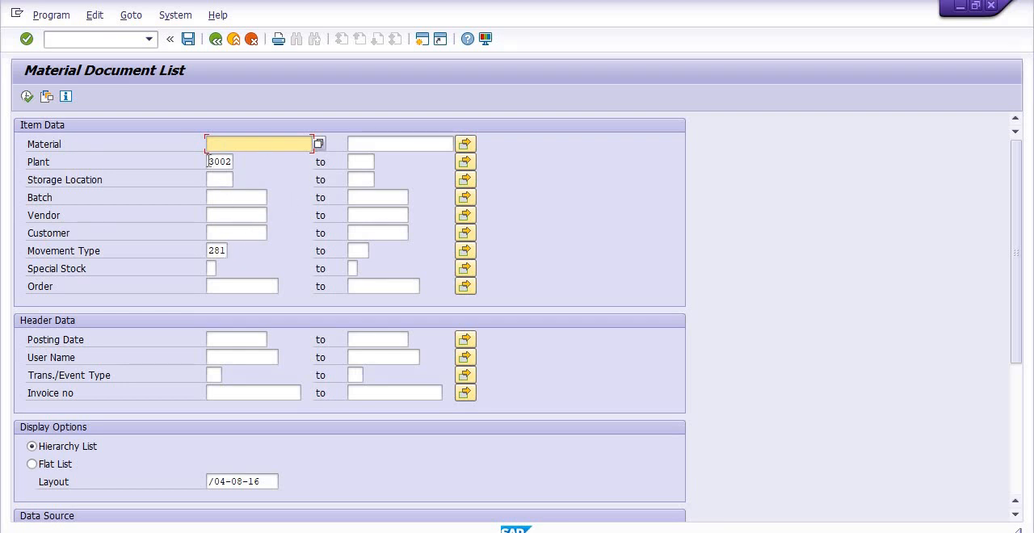
- Browse the list of available movement types and set the upper limit of the movement type range to 282
{"action": "left_click", "coordinate": [226, 250]}
{"action": "left_click", "coordinate": [232, 250]}
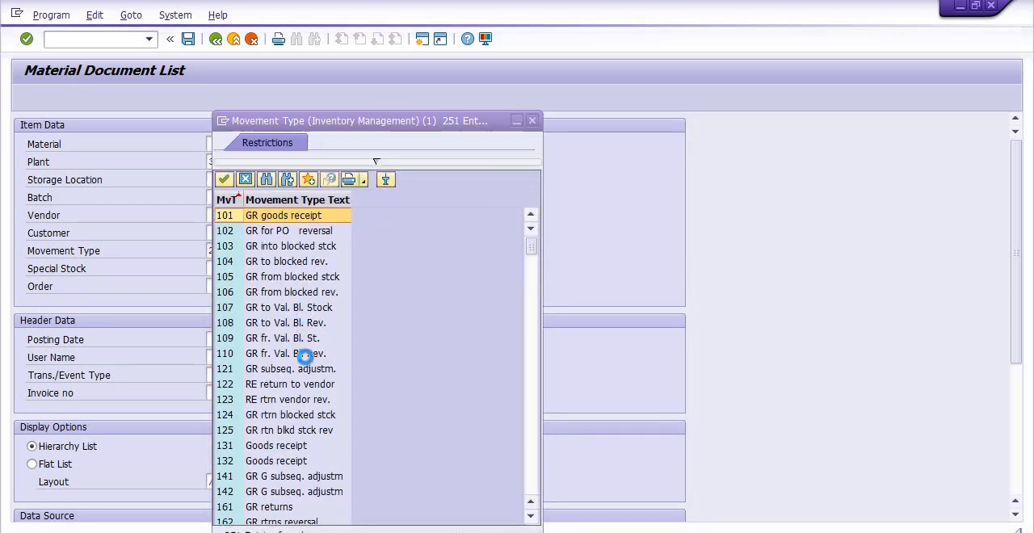
{"action": "scroll", "coordinate": [309, 416], "scroll_direction": "down", "scroll_amount": 8}
{"action": "scroll", "coordinate": [307, 403], "scroll_direction": "up", "scroll_amount": 1}
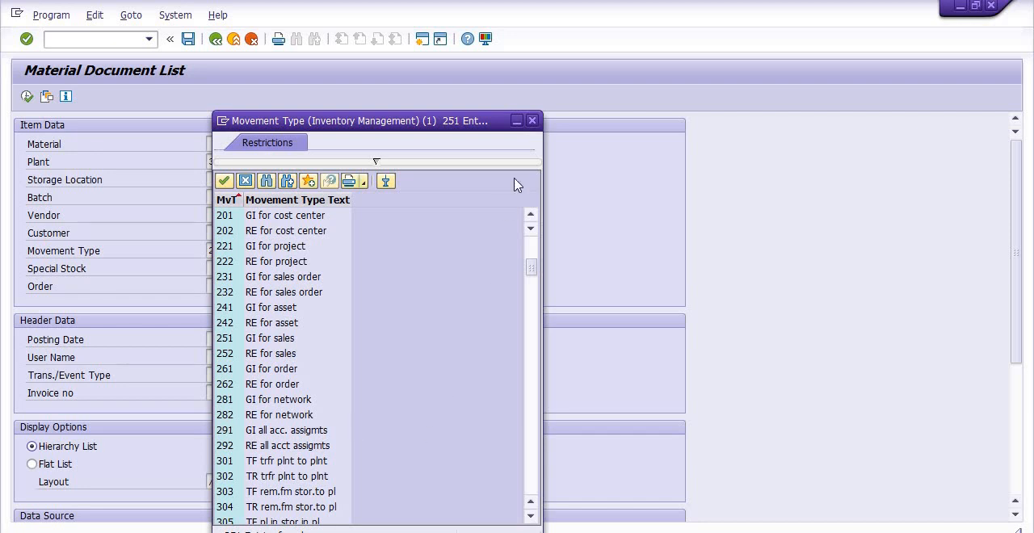
{"action": "left_click", "coordinate": [533, 123]}
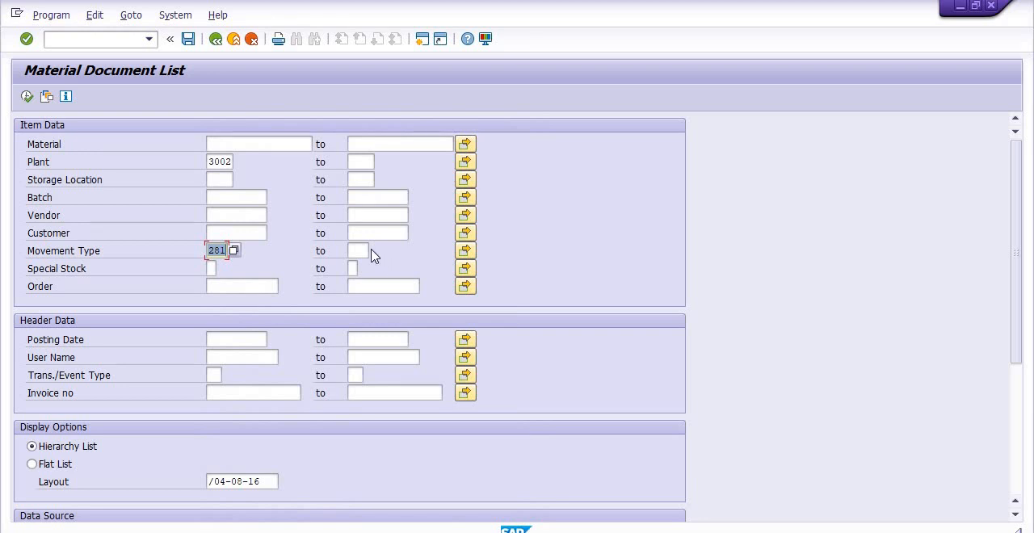
{"action": "left_click", "coordinate": [354, 248]}
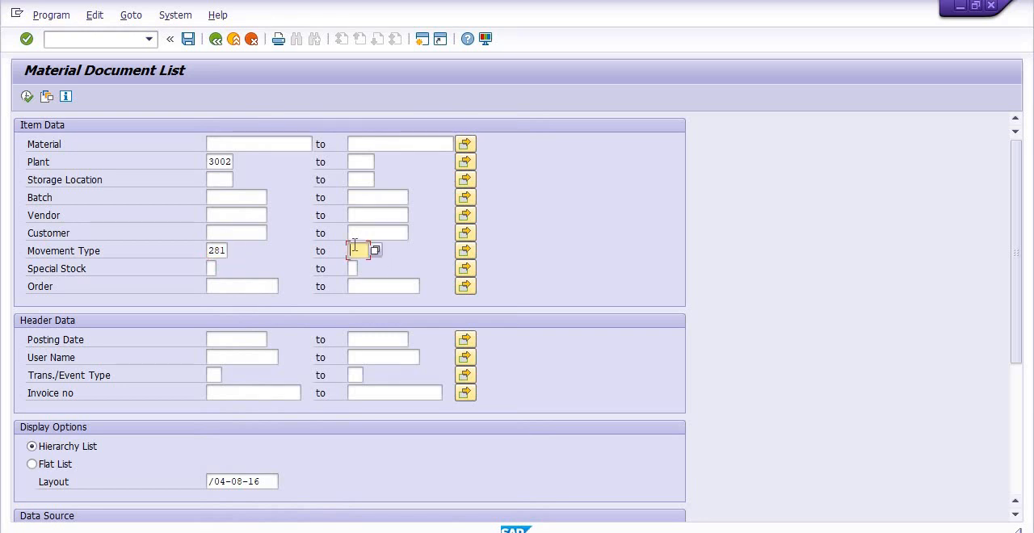
{"action": "type", "text": "282"}
- Restrict the posting date to the range 01042019 to 31032020 and run the report
{"action": "left_click", "coordinate": [221, 340]}
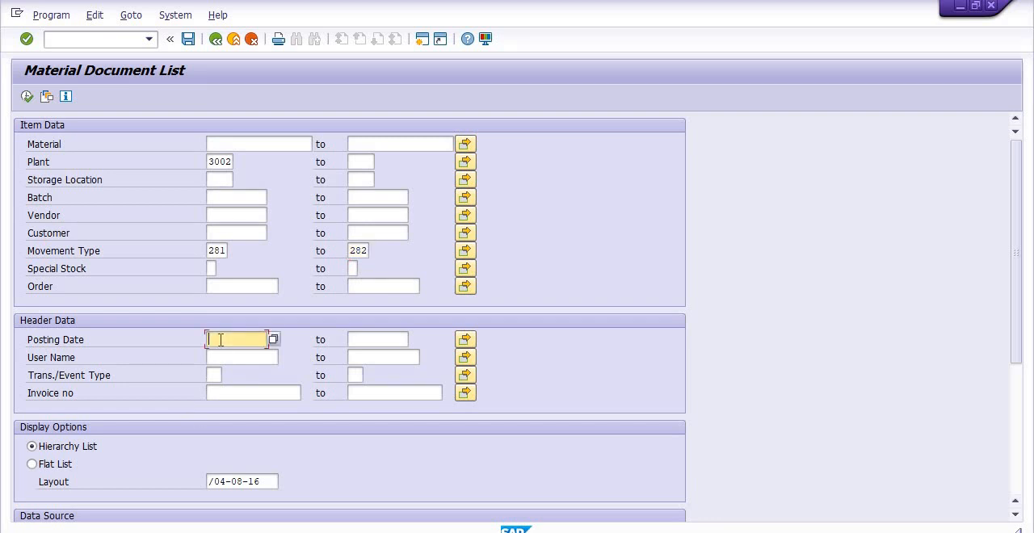
{"action": "type", "text": "01"}
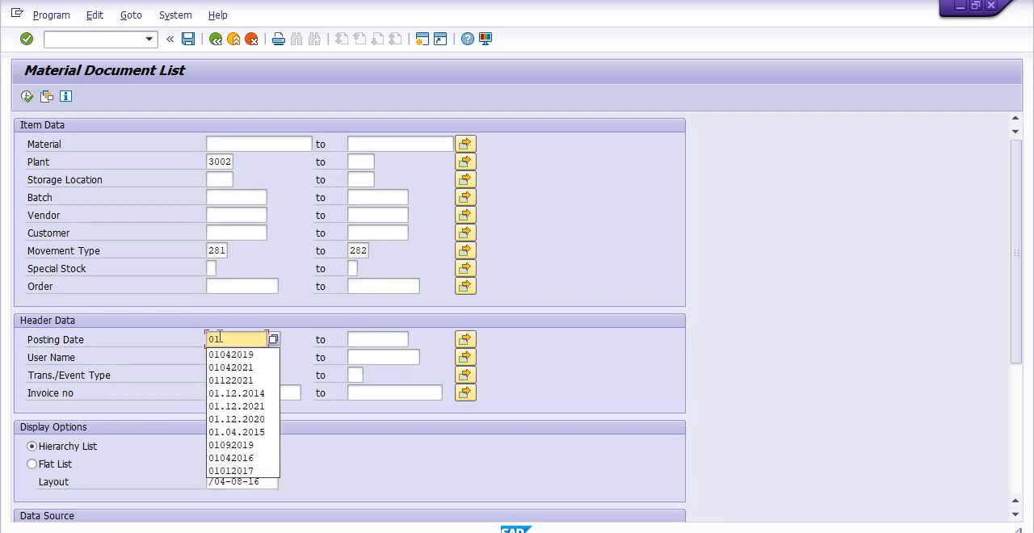
{"action": "type", "text": "042"}
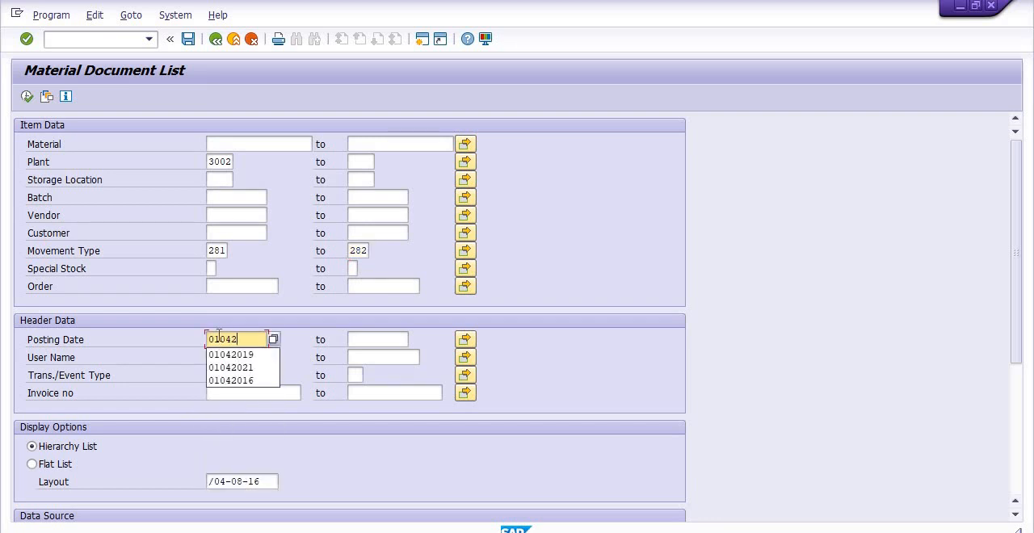
{"action": "type", "text": "019"}
{"action": "key", "text": "Tab"}
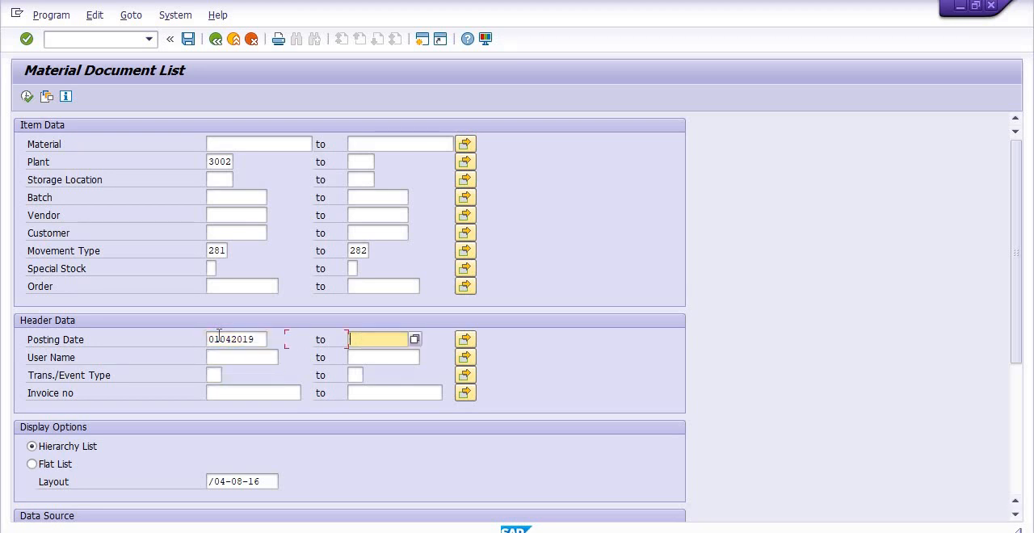
{"action": "type", "text": "310320"}
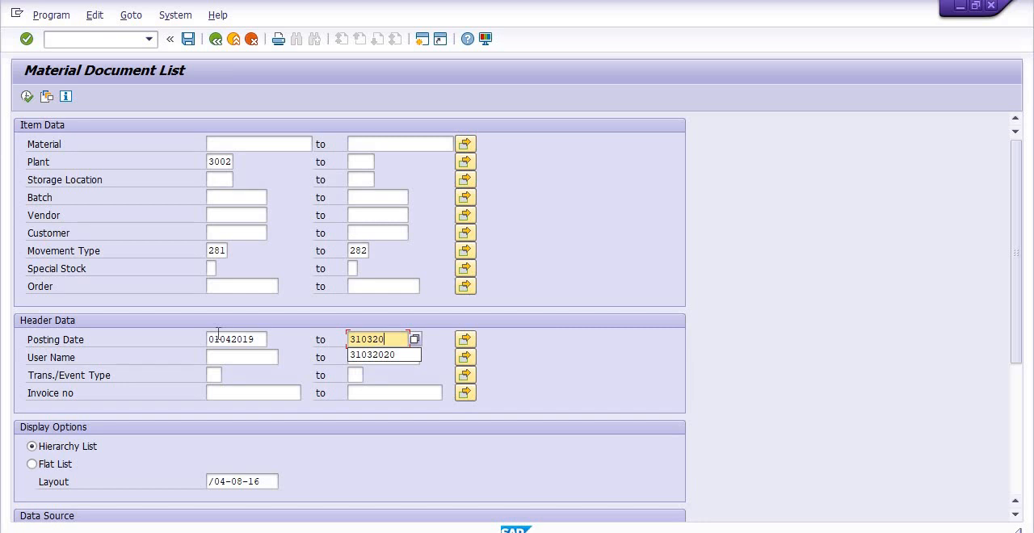
{"action": "type", "text": "20"}
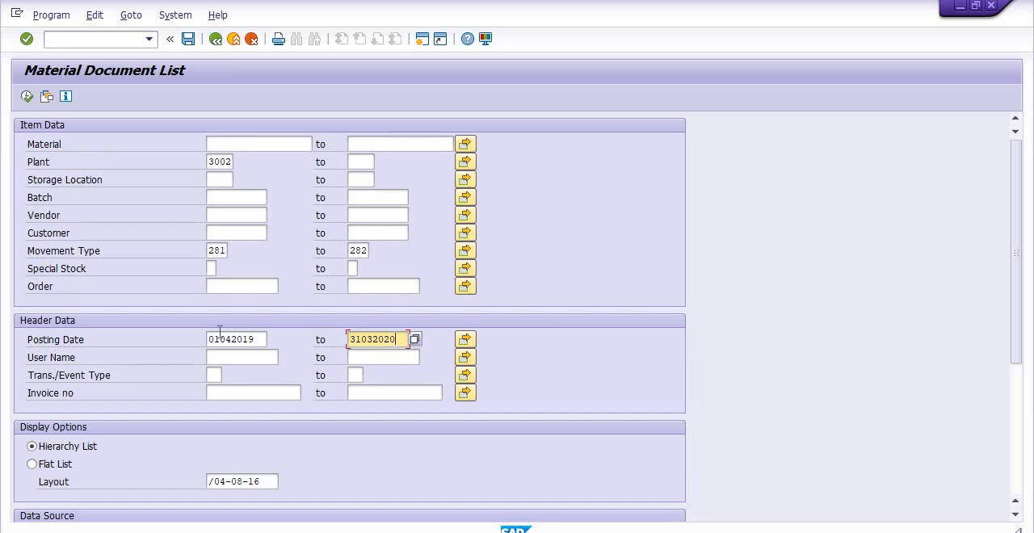
{"action": "left_click", "coordinate": [30, 97]}
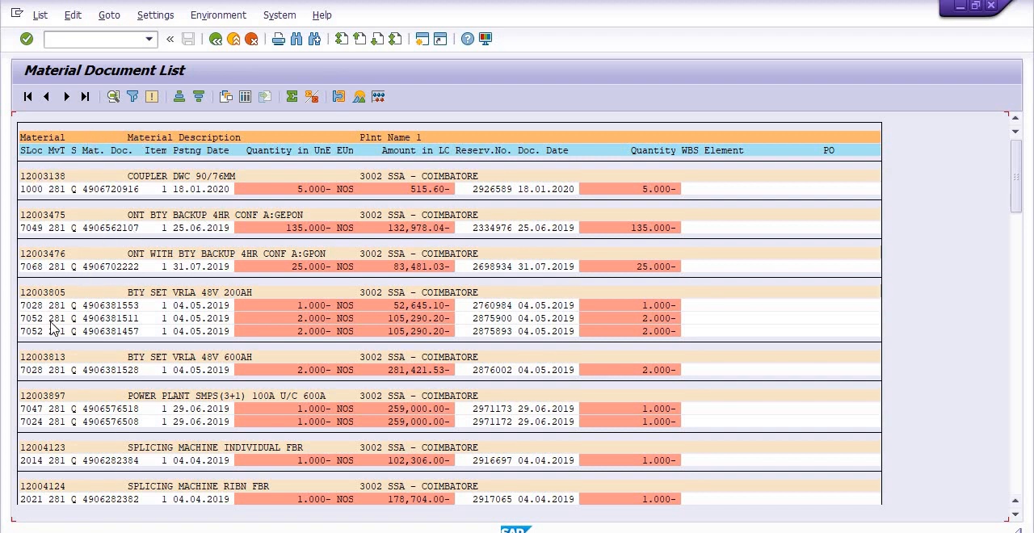
- Switch the material document results to the detail list and look through its rows
{"action": "left_click", "coordinate": [245, 98]}
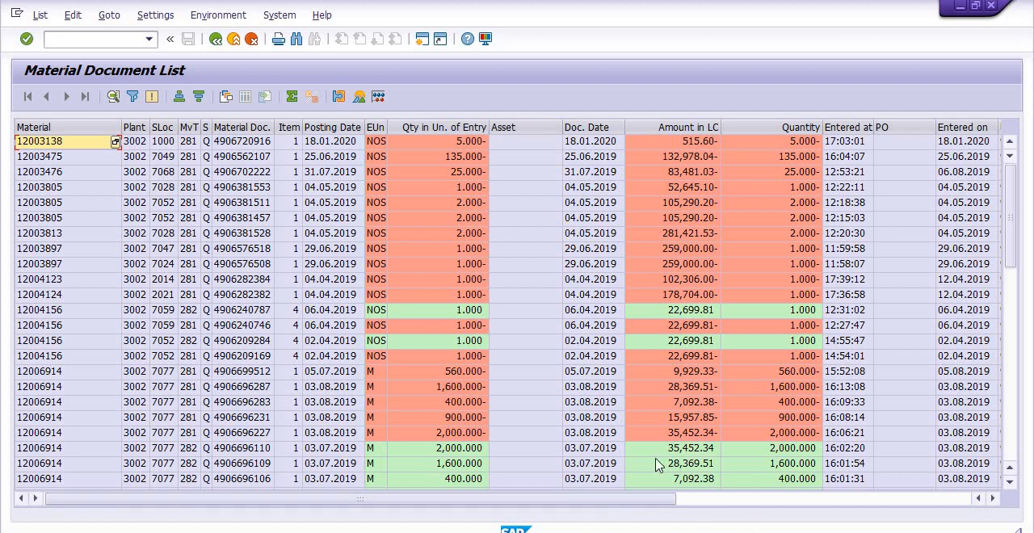
{"action": "left_click_drag", "start_coordinate": [622, 500], "coordinate": [420, 501]}
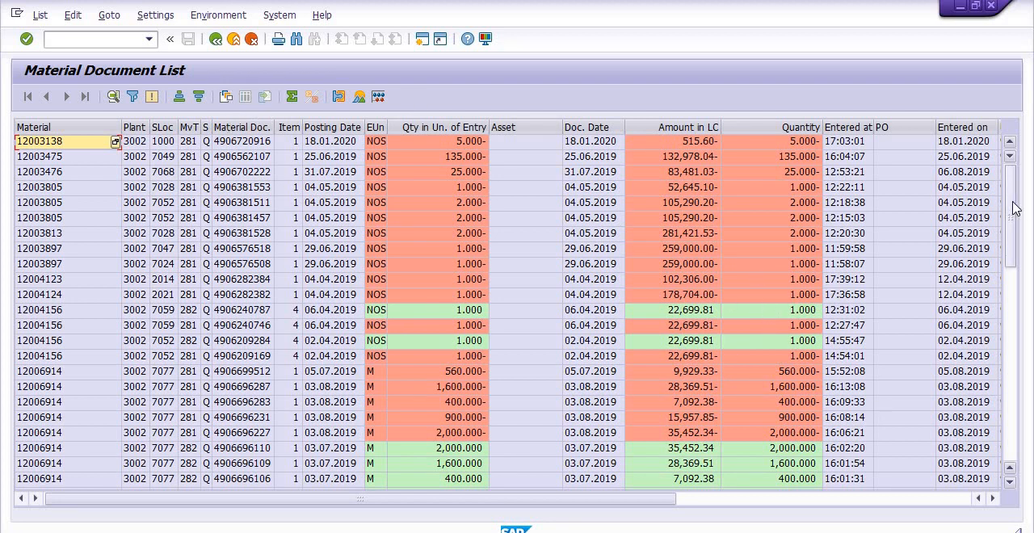
{"action": "left_click_drag", "start_coordinate": [1010, 203], "coordinate": [1009, 392]}
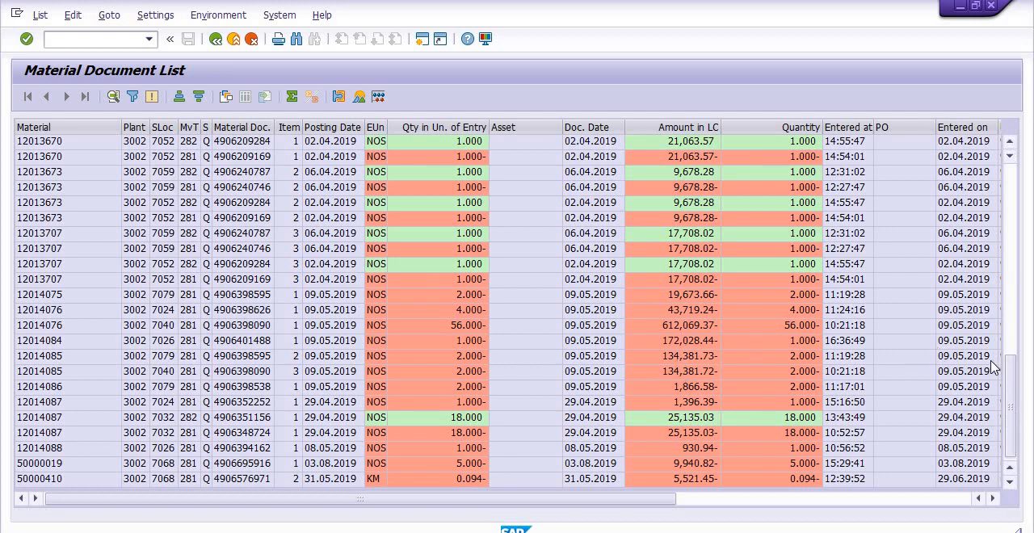
{"action": "left_click_drag", "start_coordinate": [1016, 257], "coordinate": [1010, 456]}
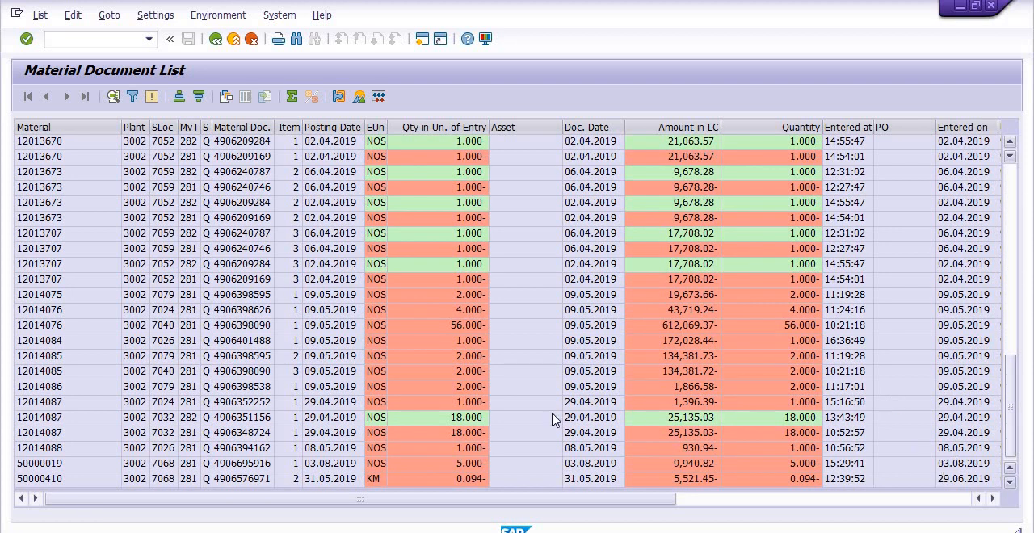
{"action": "scroll", "coordinate": [651, 337], "scroll_direction": "up", "scroll_amount": 4}
{"action": "scroll", "coordinate": [651, 340], "scroll_direction": "up", "scroll_amount": 2}
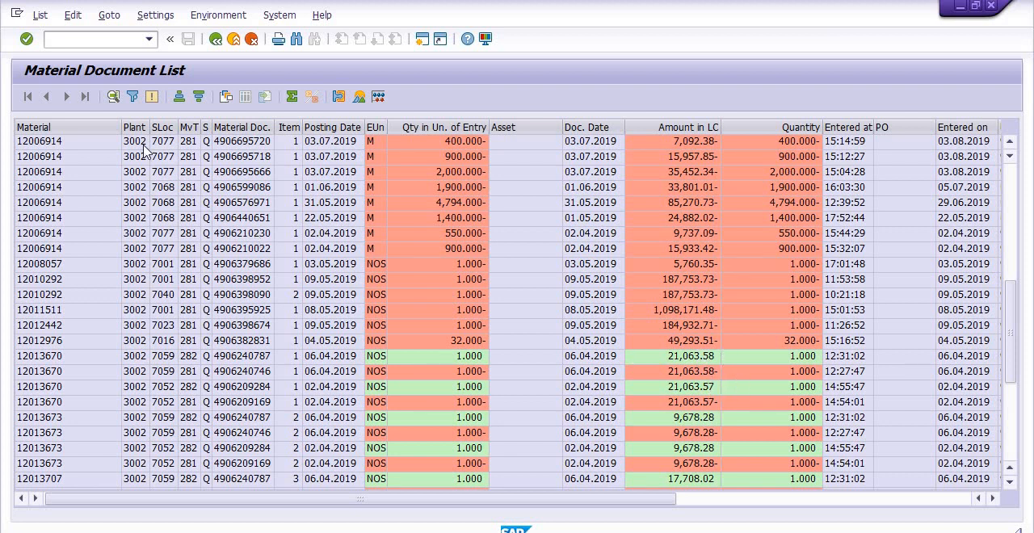
- Export the detail list to a spreadsheet in Excel (in MHTML Format)
{"action": "left_click", "coordinate": [40, 15]}
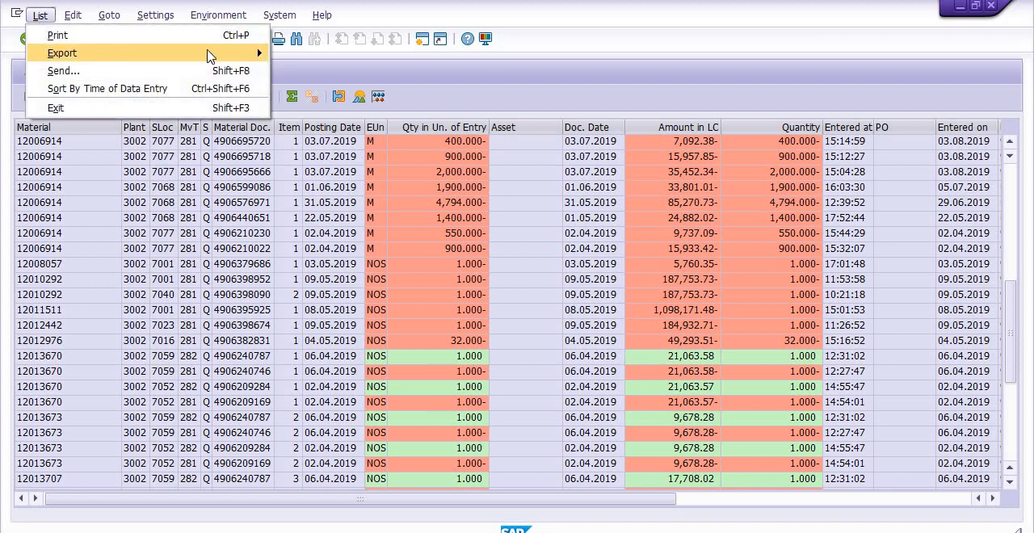
{"action": "mouse_move", "coordinate": [49, 53]}
{"action": "left_click", "coordinate": [302, 73]}
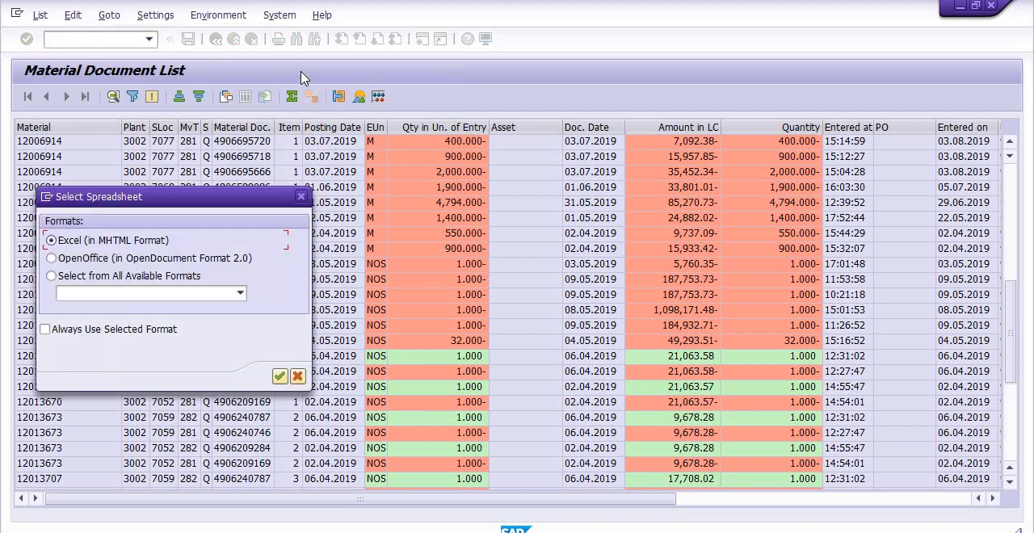
{"action": "left_click", "coordinate": [278, 377]}
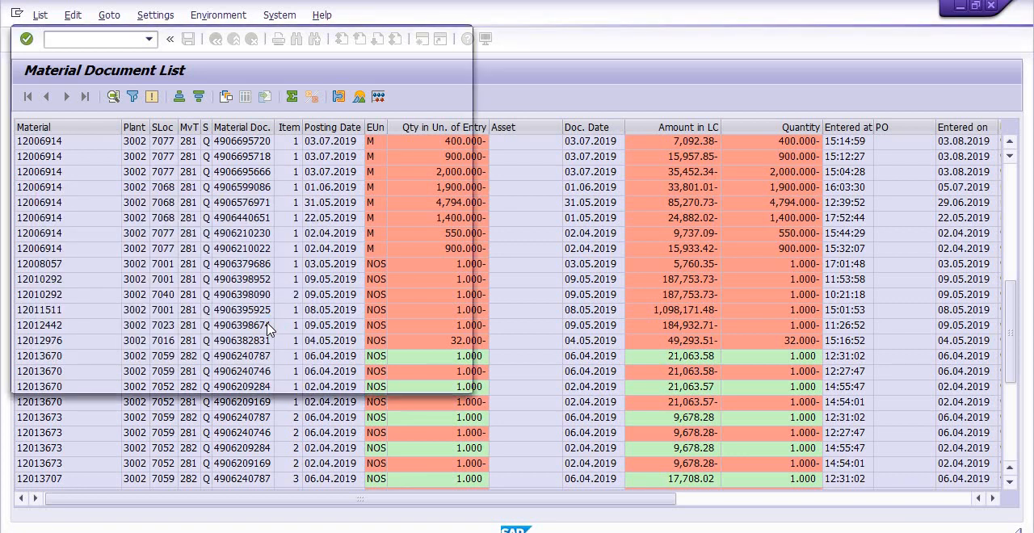
- Save the export as 281 in the AAA SAP folder on the Desktop and let the file transfer proceed
{"action": "left_click", "coordinate": [58, 156]}
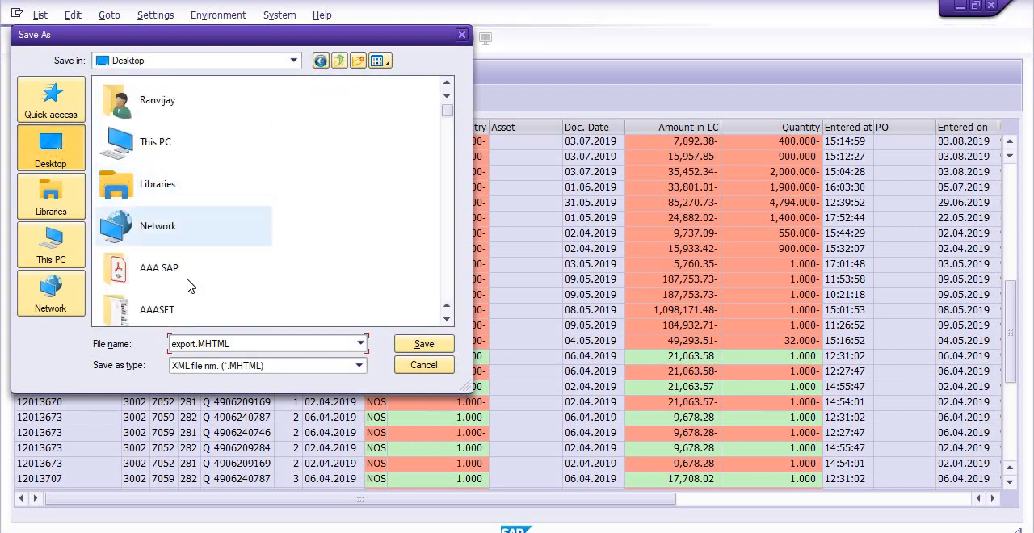
{"action": "double_click", "coordinate": [189, 270]}
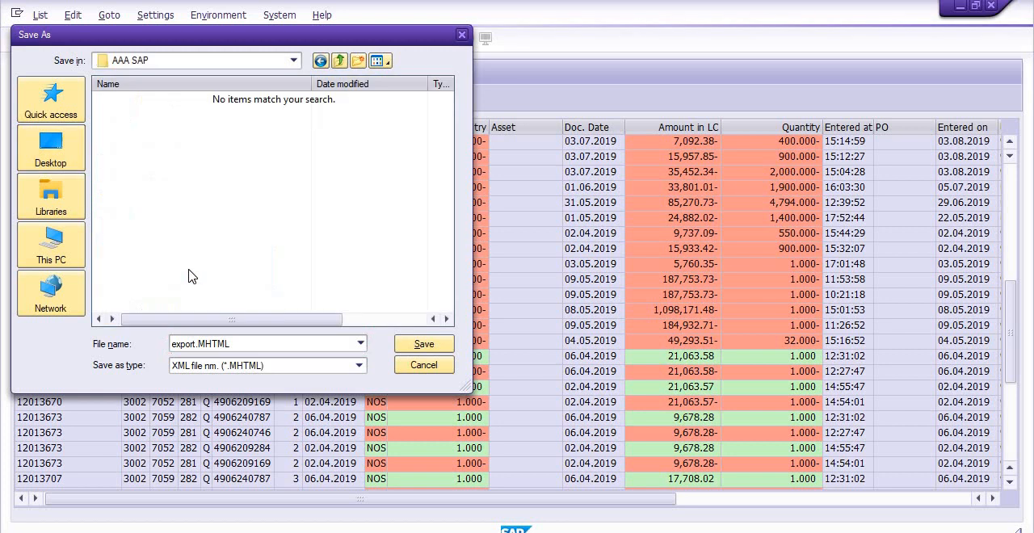
{"action": "double_click", "coordinate": [253, 343]}
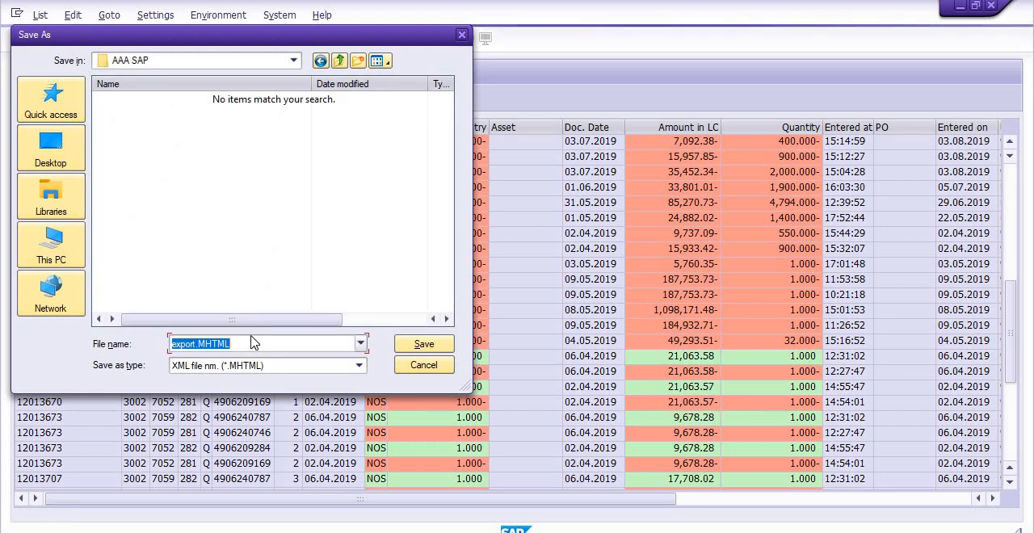
{"action": "type", "text": "281"}
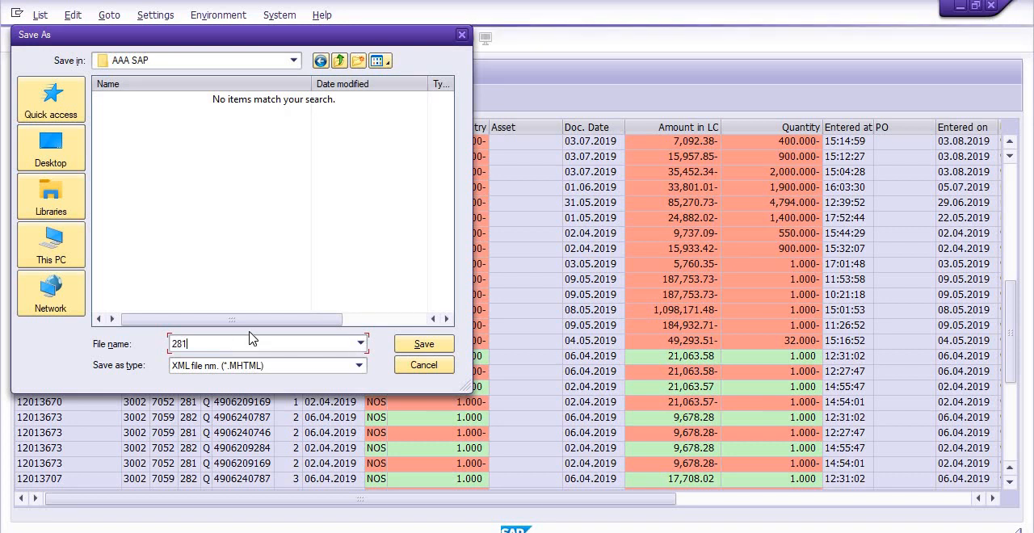
{"action": "key", "text": "Return"}
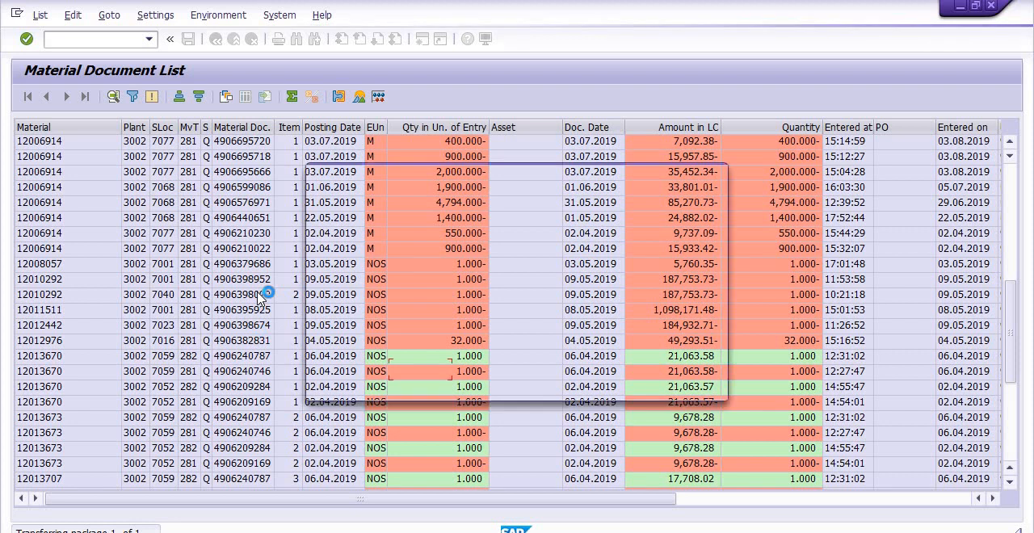
{"action": "left_click", "coordinate": [349, 371]}
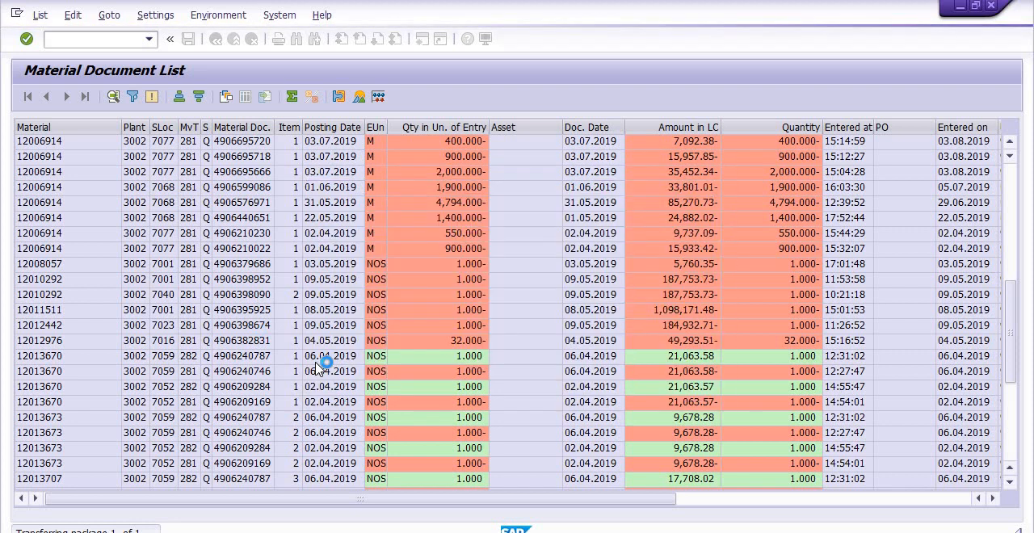
{"action": "left_click", "coordinate": [350, 358]}
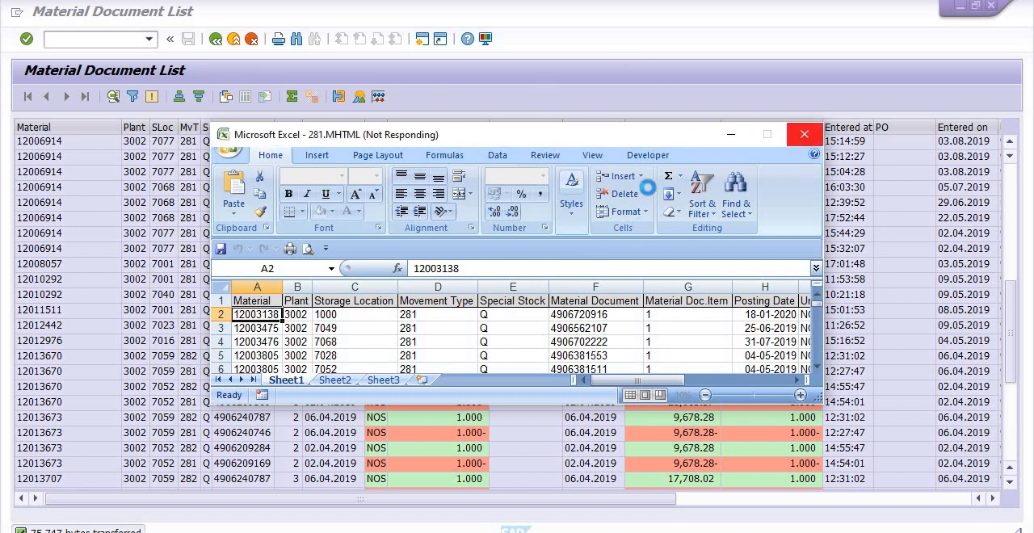
- Switch to Excel, maximize the exported file's window and save it as the Excel Workbook 281.xlsx in the AAA SAP folder
{"action": "left_click", "coordinate": [766, 133]}
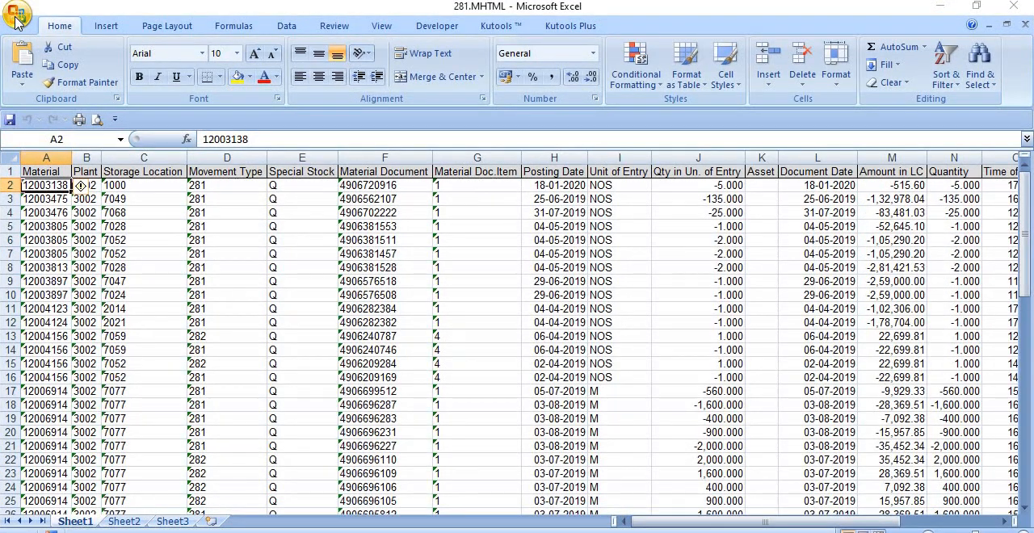
{"action": "left_click", "coordinate": [16, 14]}
{"action": "mouse_move", "coordinate": [55, 191]}
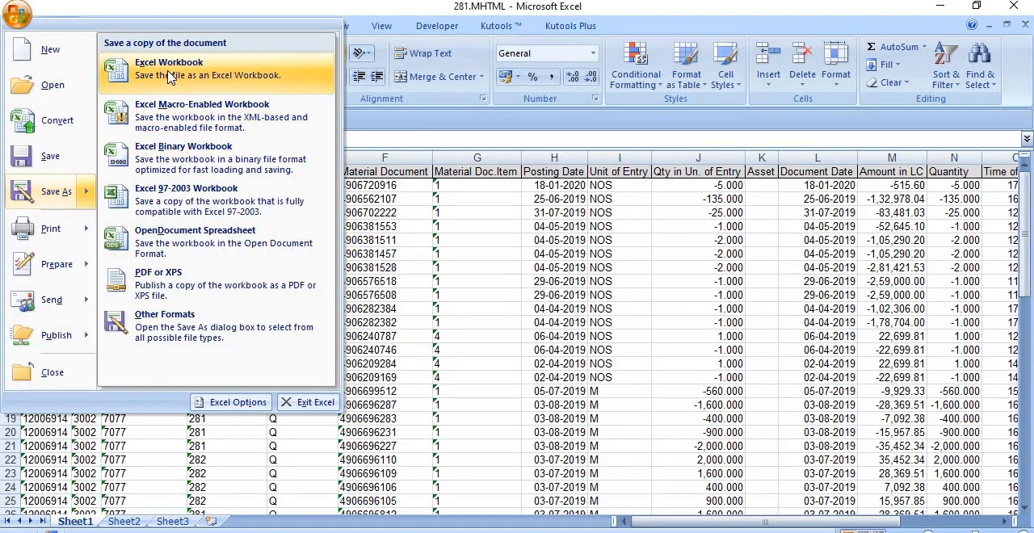
{"action": "left_click", "coordinate": [168, 71]}
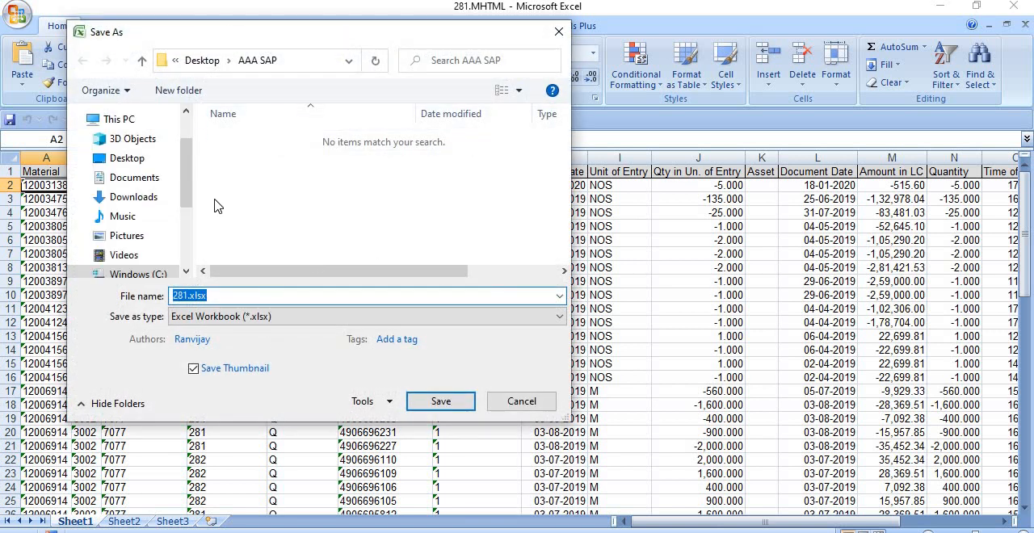
{"action": "left_click", "coordinate": [424, 413]}
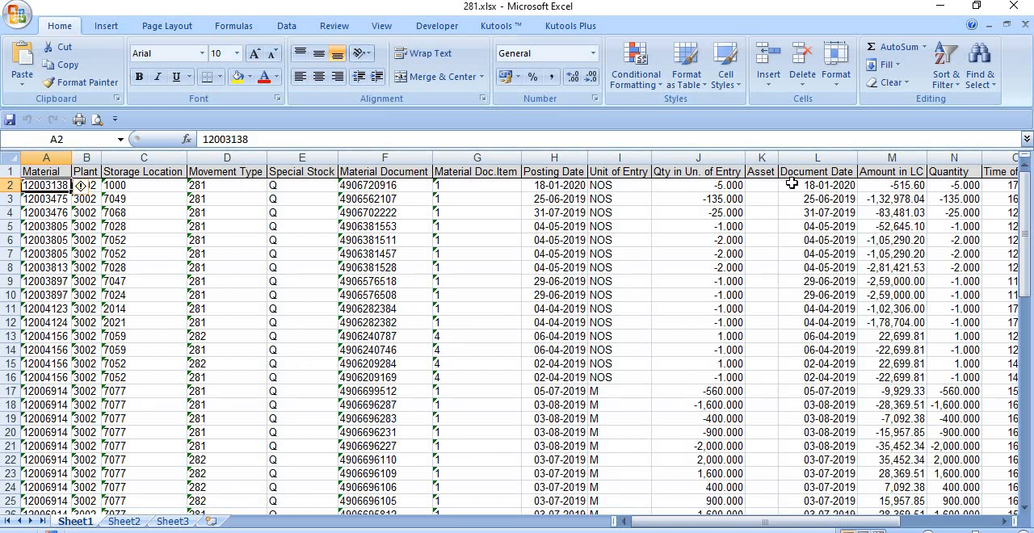
- Select the Amount in LC column and examine its values down to the last rows
{"action": "left_click", "coordinate": [873, 152]}
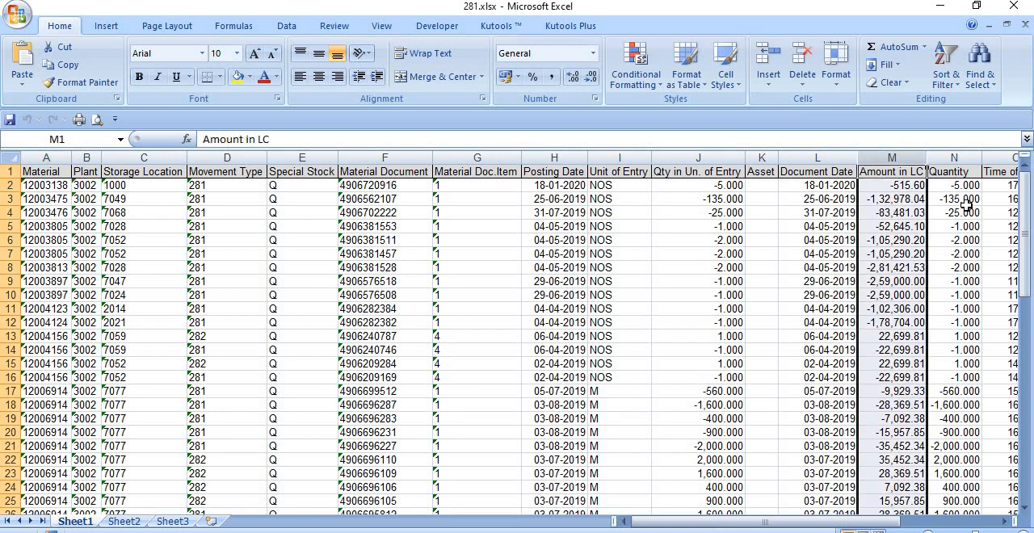
{"action": "left_click_drag", "start_coordinate": [1024, 259], "coordinate": [1030, 453]}
{"action": "scroll", "coordinate": [894, 315], "scroll_direction": "up", "scroll_amount": 2}
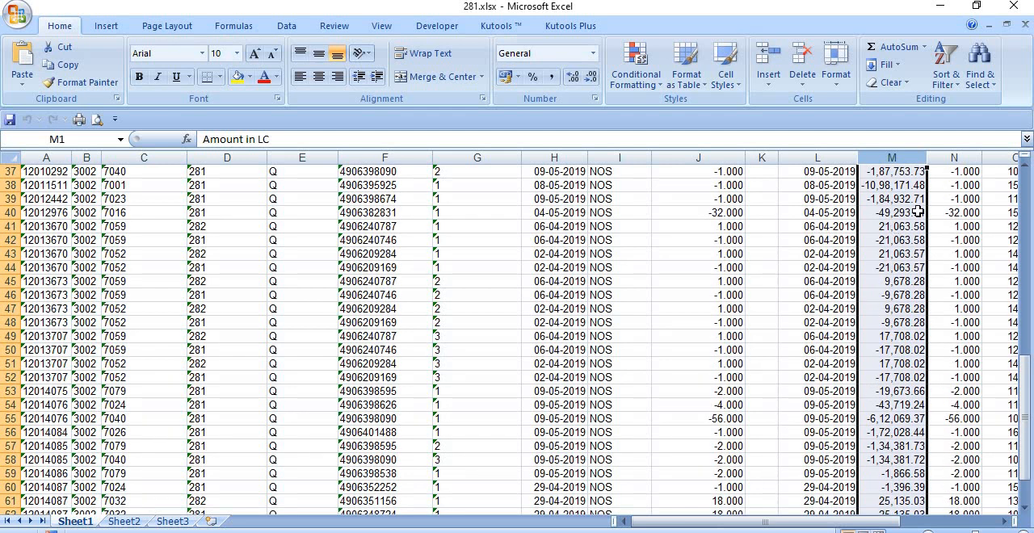
{"action": "key", "text": "Down"}
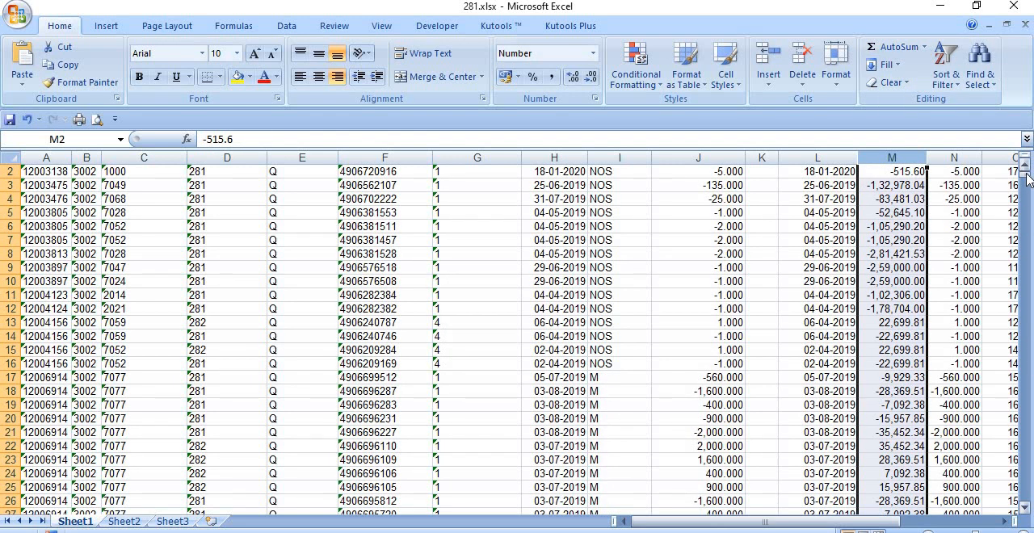
- Examine the Amount in LC values from the first data rows down to the last entry in row 65
{"action": "mouse_move", "coordinate": [1026, 174]}
{"action": "left_mouse_down"}
{"action": "mouse_move", "coordinate": [1025, 254]}
{"action": "mouse_move", "coordinate": [1024, 171]}
{"action": "left_mouse_up"}
{"action": "scroll", "coordinate": [965, 310], "scroll_direction": "down", "scroll_amount": 1}
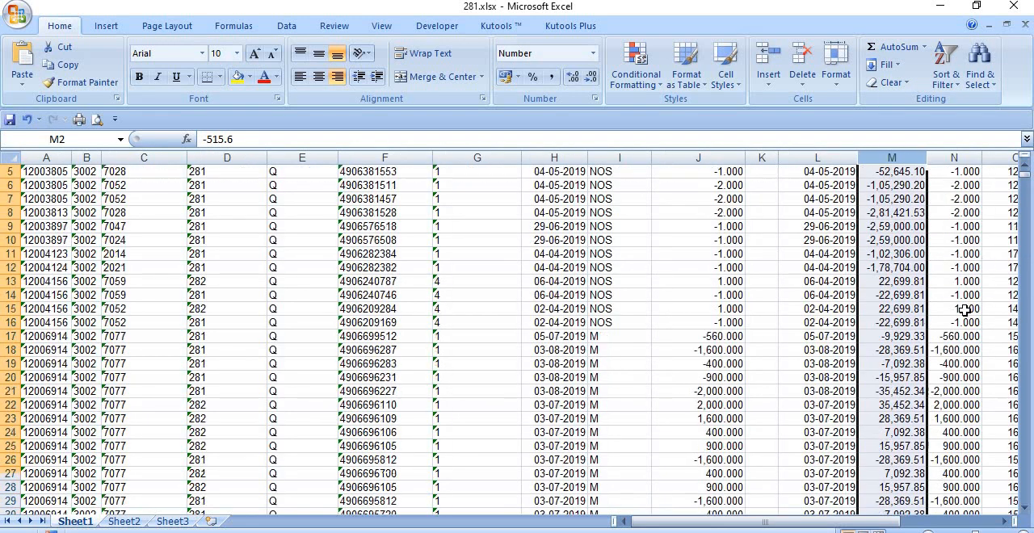
{"action": "scroll", "coordinate": [964, 311], "scroll_direction": "down", "scroll_amount": 4}
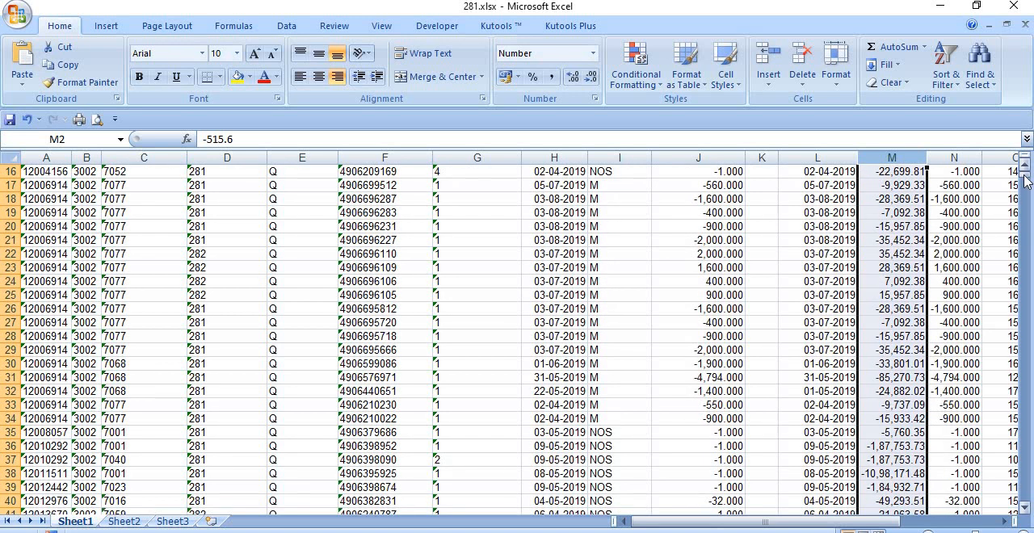
{"action": "mouse_move", "coordinate": [1025, 184]}
{"action": "left_mouse_down"}
{"action": "mouse_move", "coordinate": [1026, 208]}
{"action": "mouse_move", "coordinate": [1026, 173]}
{"action": "left_mouse_up"}
{"action": "scroll", "coordinate": [923, 411], "scroll_direction": "down", "scroll_amount": 1}
{"action": "scroll", "coordinate": [923, 411], "scroll_direction": "down", "scroll_amount": 9}
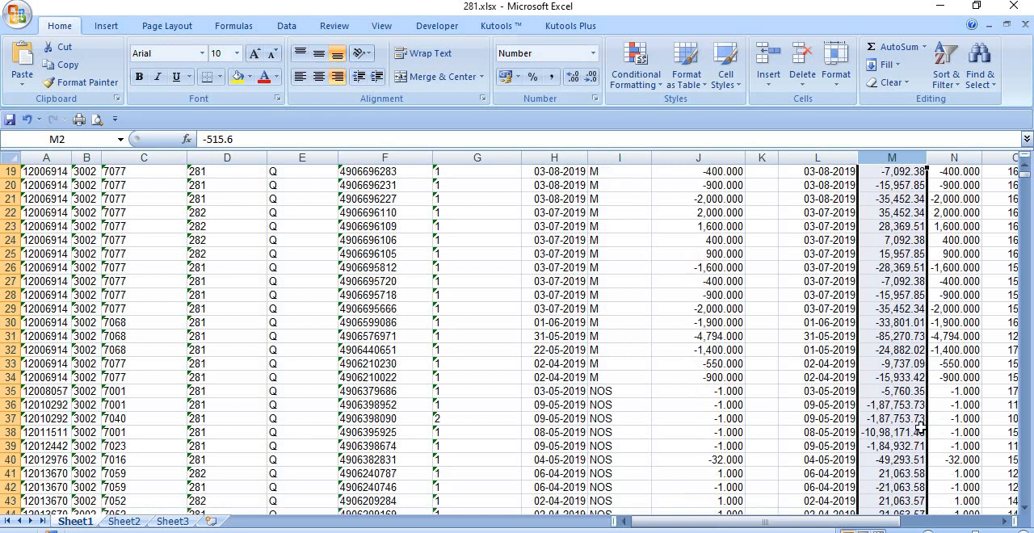
{"action": "scroll", "coordinate": [902, 467], "scroll_direction": "down", "scroll_amount": 4}
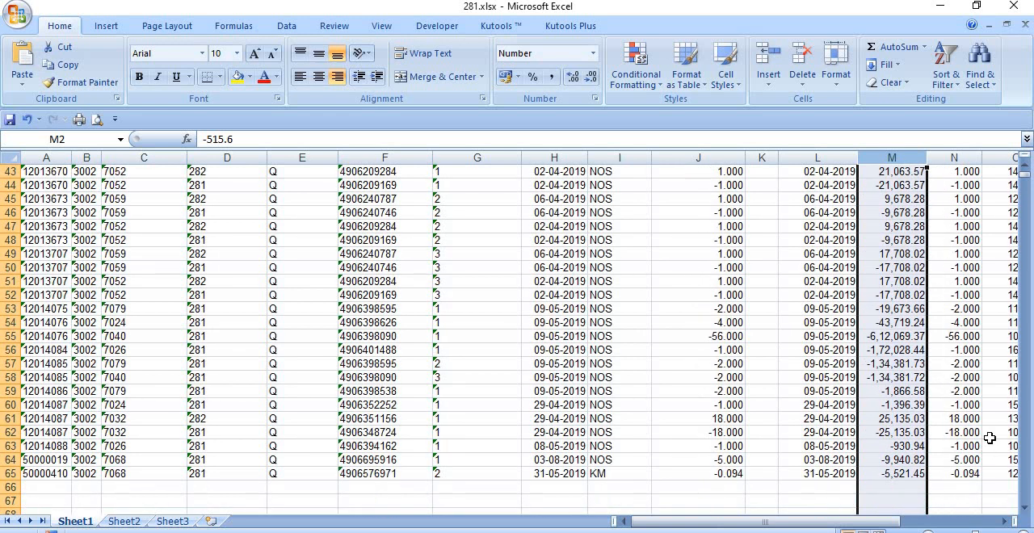
{"action": "scroll", "coordinate": [989, 436], "scroll_direction": "down", "scroll_amount": 1}
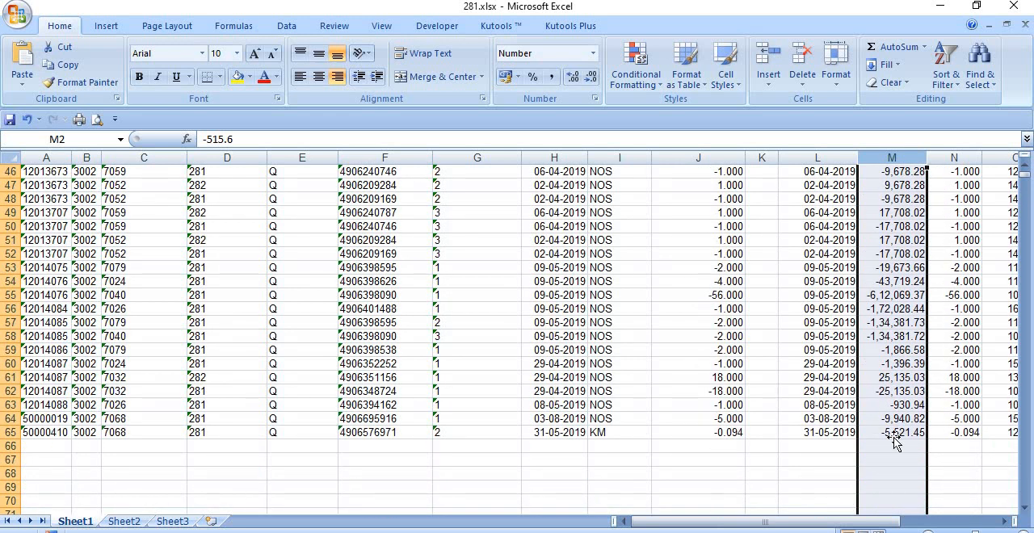
- Total the Amount in LC column below its last entry with AutoSum
{"action": "left_click_drag", "start_coordinate": [894, 440], "coordinate": [888, 89]}
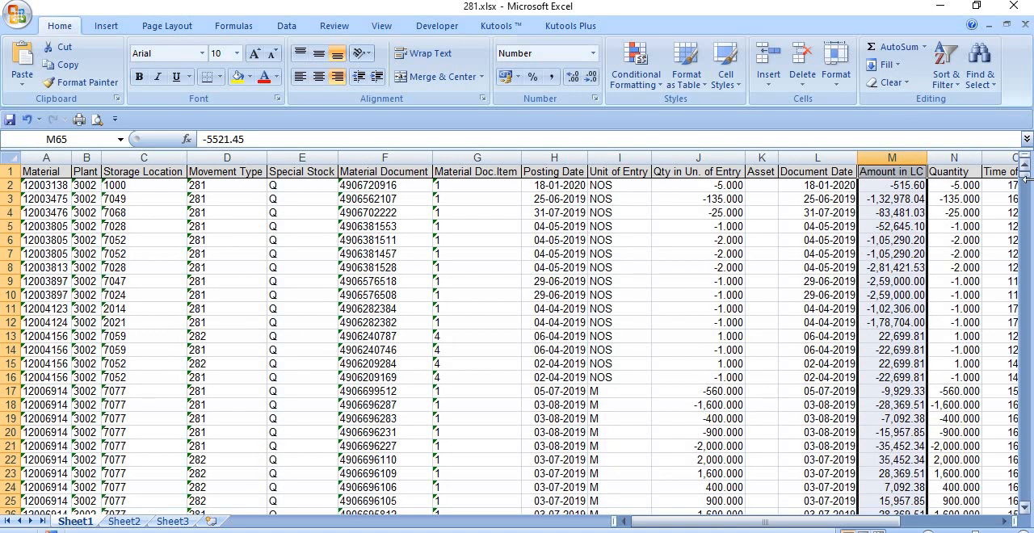
{"action": "left_click_drag", "start_coordinate": [1024, 180], "coordinate": [1028, 179]}
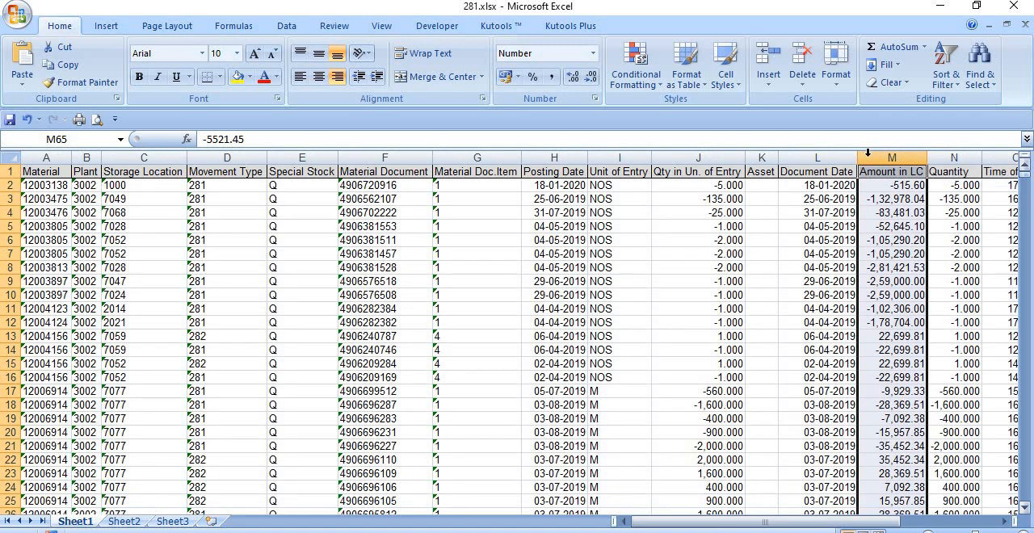
{"action": "left_click", "coordinate": [894, 47]}
{"action": "scroll", "coordinate": [996, 299], "scroll_direction": "down", "scroll_amount": 3}
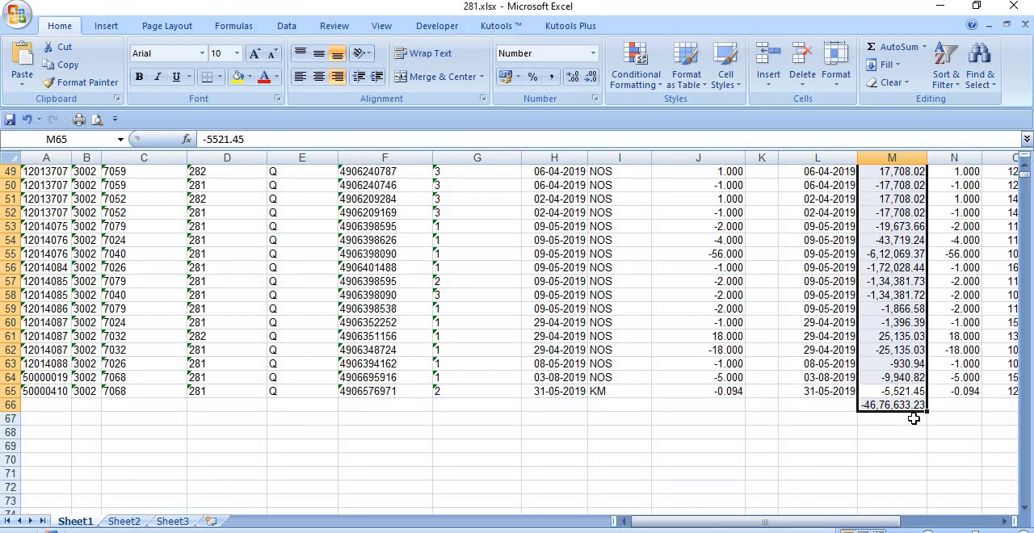
- Copy the material document number in cell F31, on the row for material 12006914 with quantity -4,794
{"action": "scroll", "coordinate": [913, 418], "scroll_direction": "up", "scroll_amount": 1}
{"action": "scroll", "coordinate": [913, 418], "scroll_direction": "up", "scroll_amount": 1}
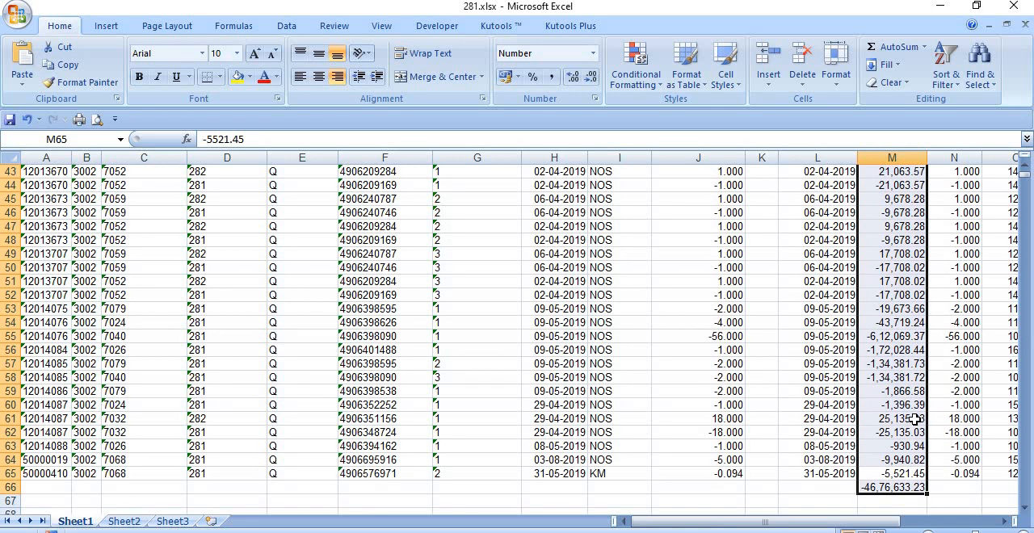
{"action": "scroll", "coordinate": [914, 419], "scroll_direction": "up", "scroll_amount": 6}
{"action": "scroll", "coordinate": [935, 421], "scroll_direction": "up", "scroll_amount": 1}
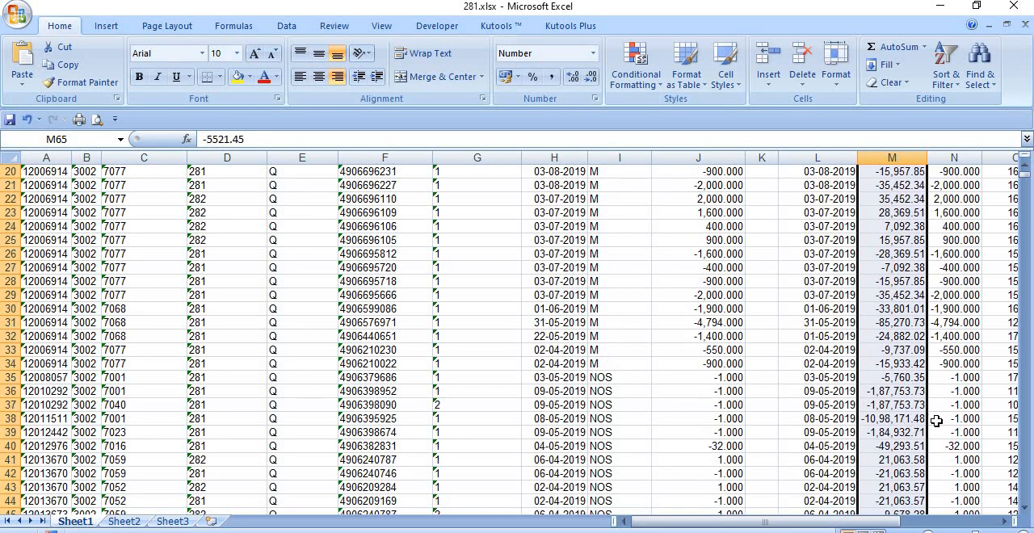
{"action": "scroll", "coordinate": [775, 409], "scroll_direction": "up", "scroll_amount": 2}
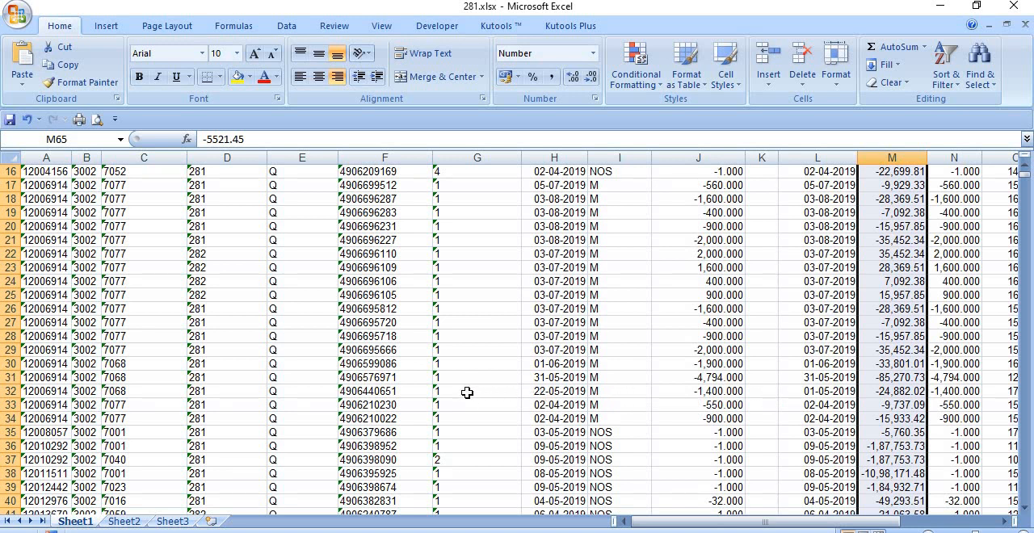
{"action": "left_click", "coordinate": [382, 377]}
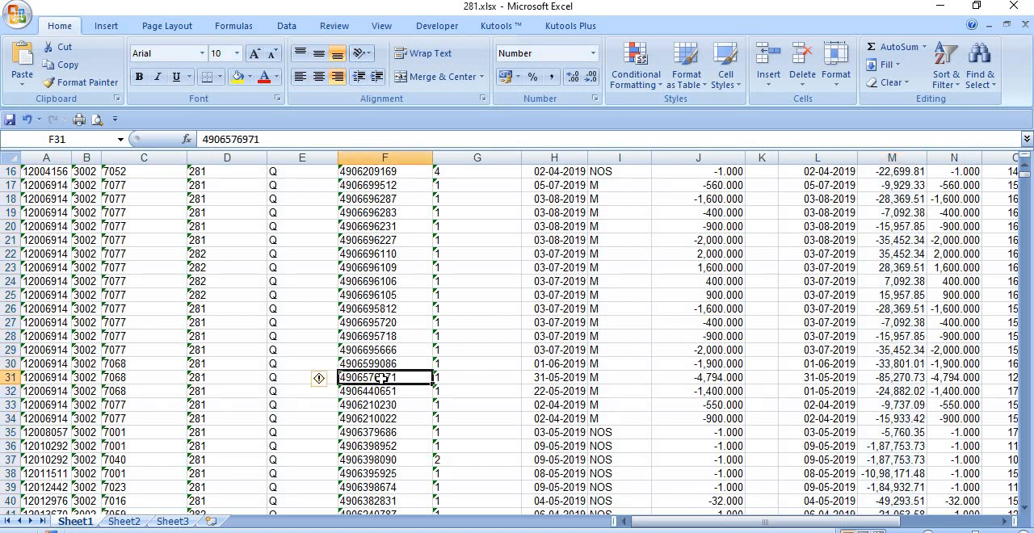
{"action": "key", "text": "ctrl+c"}
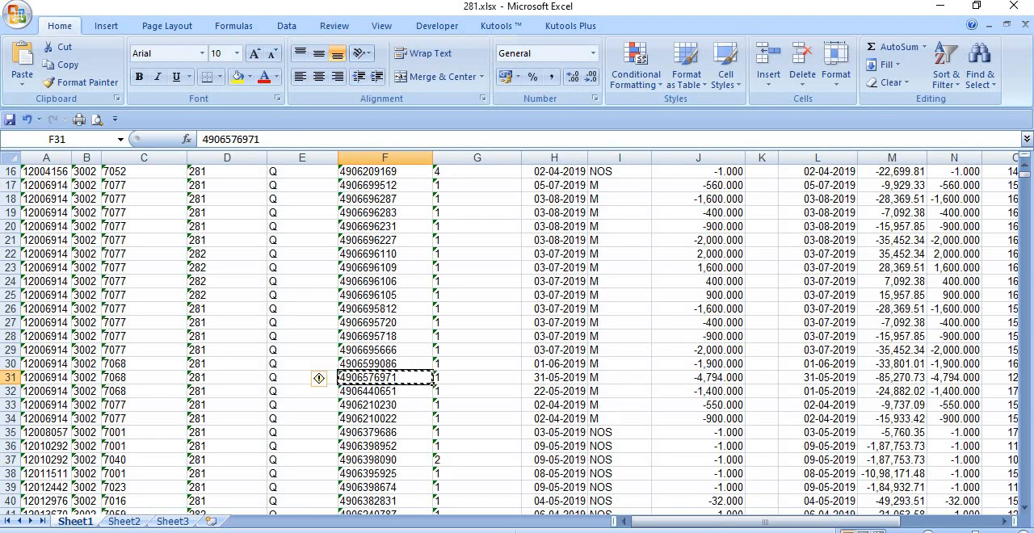
{"action": "left_click", "coordinate": [594, 514]}
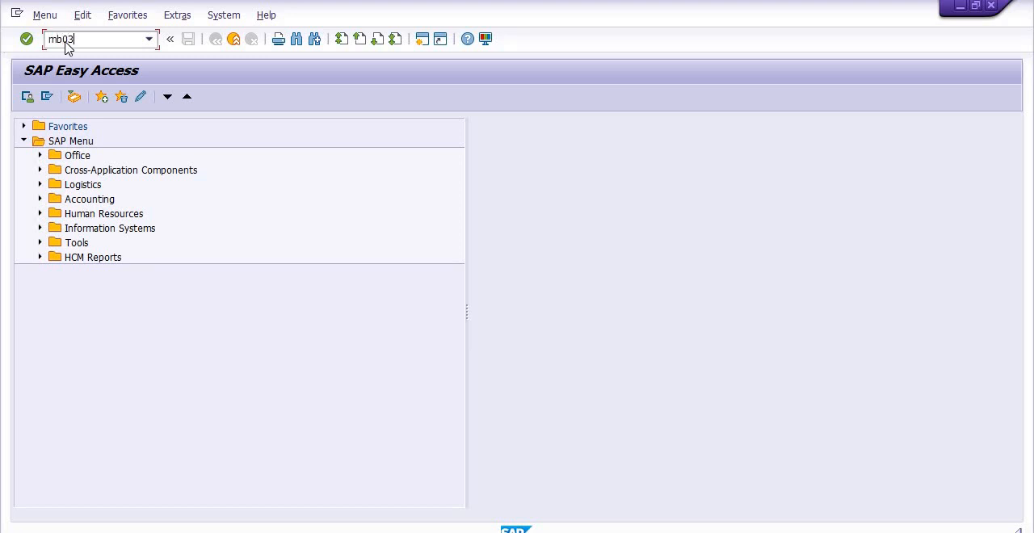
{"action": "key", "text": "Return"}
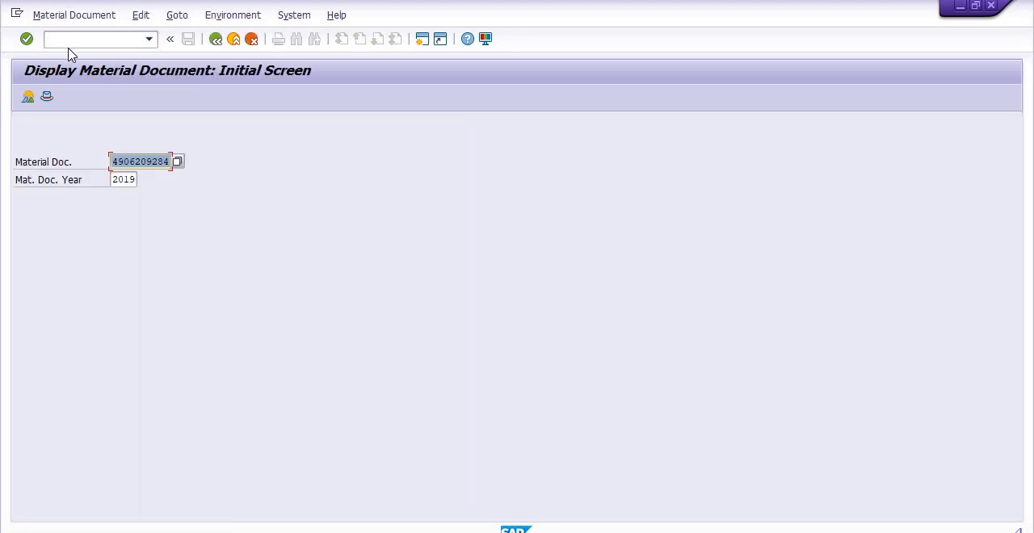
{"action": "key", "text": "BackSpace"}
{"action": "key", "text": "ctrl+v"}
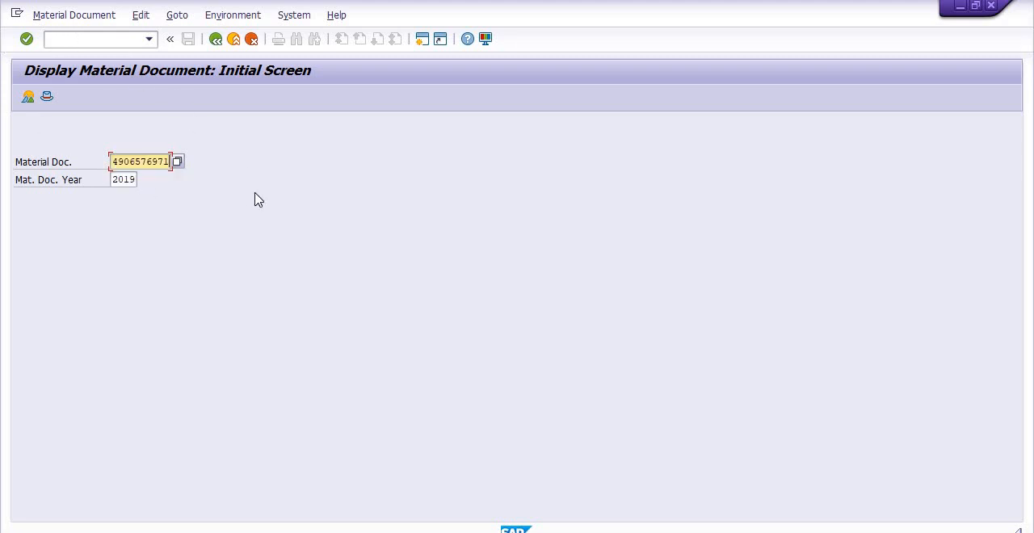
{"action": "key", "text": "Return"}
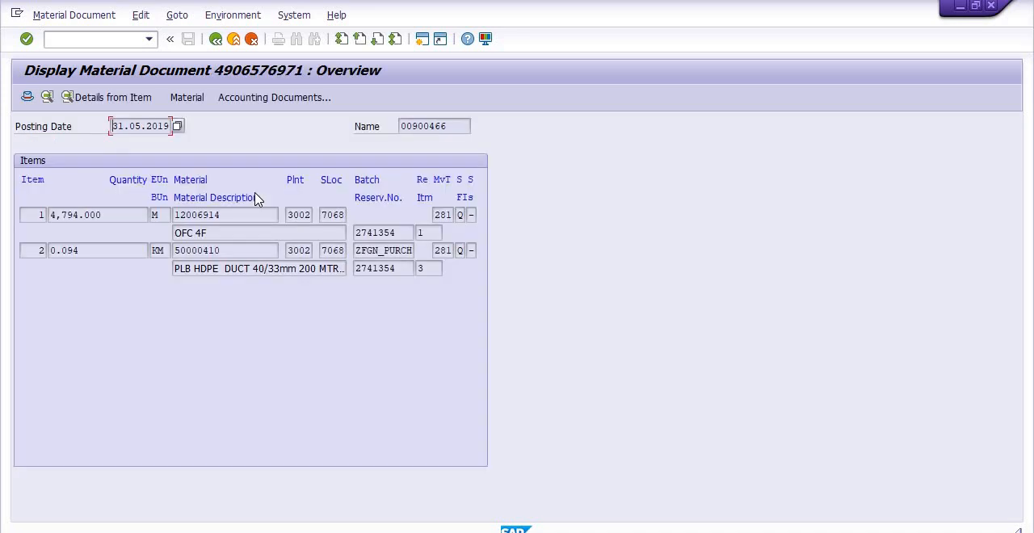
- Open the material document's accounting document and look up the meaning of the D/C indicator on its STORE OF CABLE line
{"action": "left_click", "coordinate": [271, 97]}
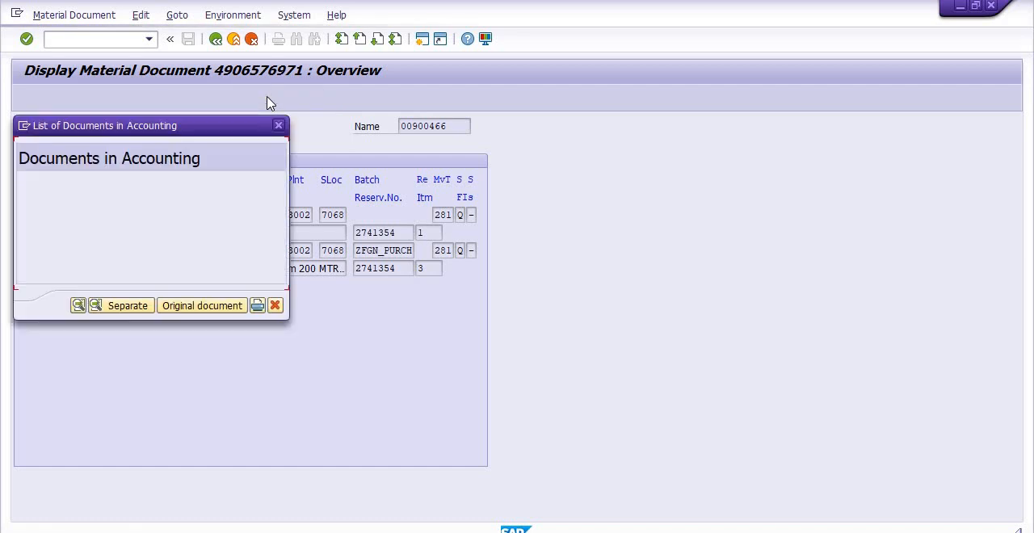
{"action": "left_click", "coordinate": [58, 197]}
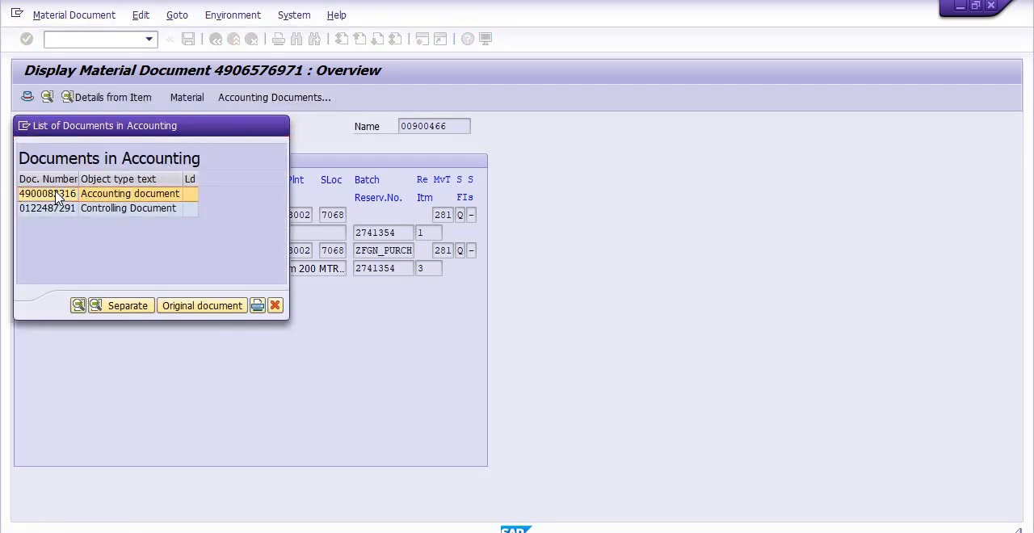
{"action": "double_click", "coordinate": [58, 197]}
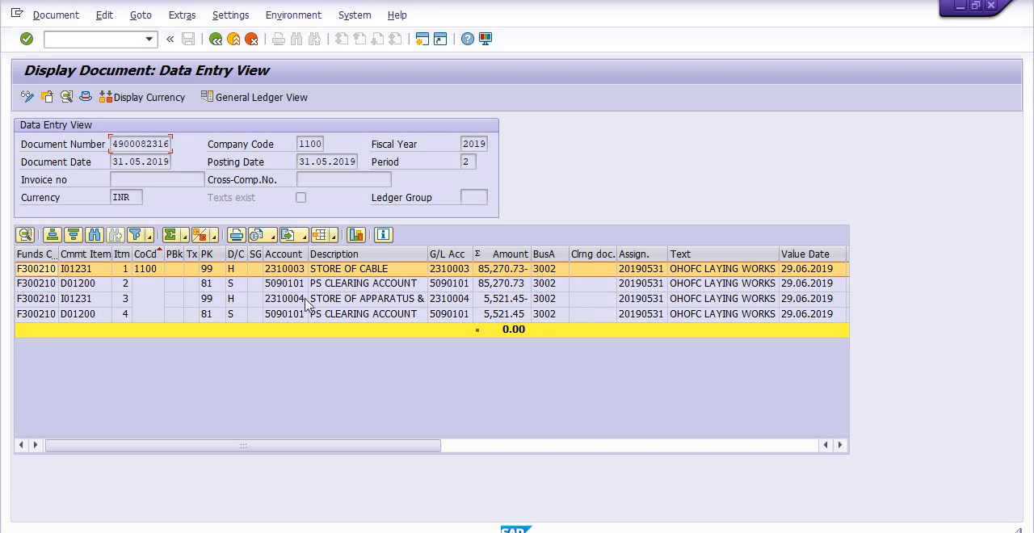
{"action": "left_click", "coordinate": [243, 277]}
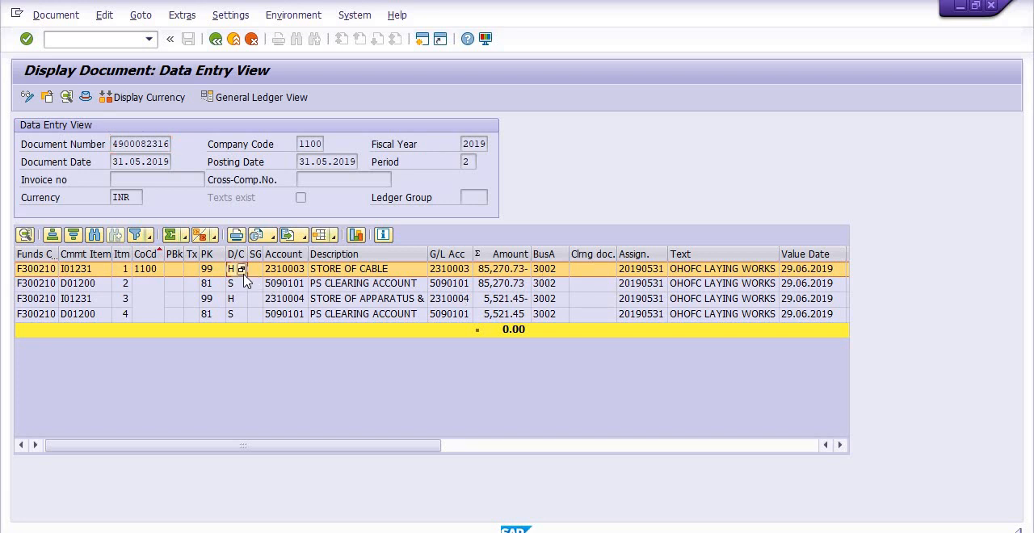
{"action": "left_click", "coordinate": [242, 269]}
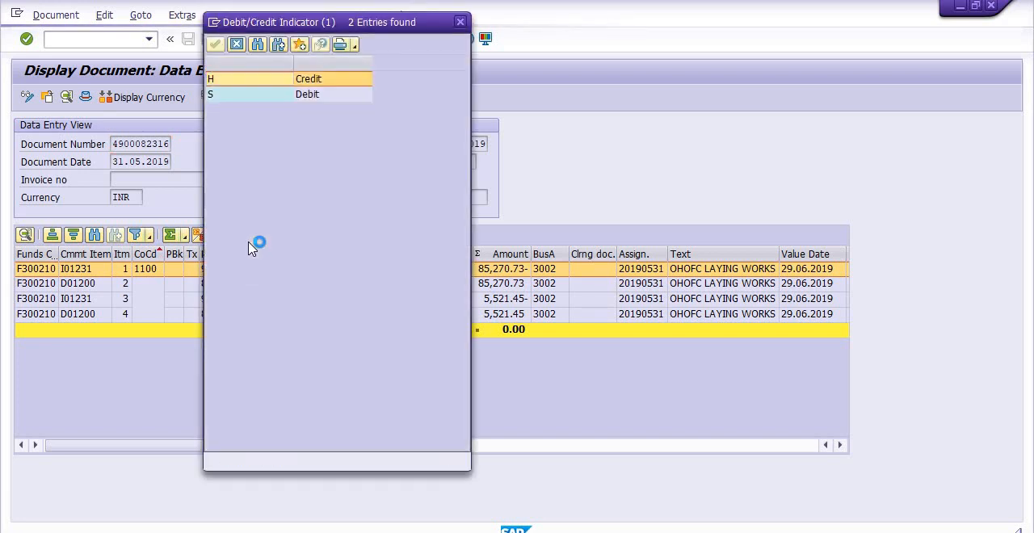
{"action": "left_click", "coordinate": [459, 22]}
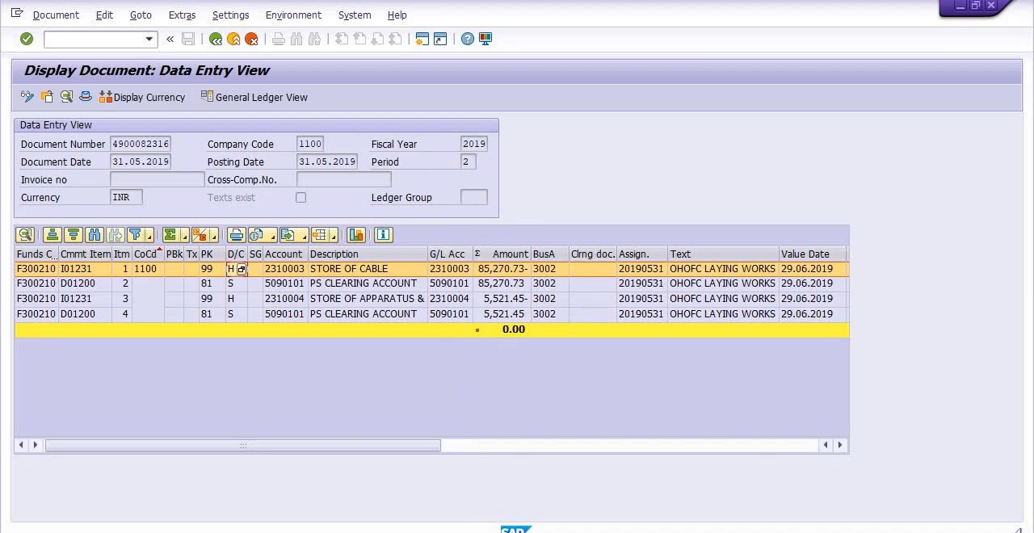
- From the Material Document List, open the document for material 12011511, copy its document number and return to the list
{"action": "left_click", "coordinate": [476, 501]}
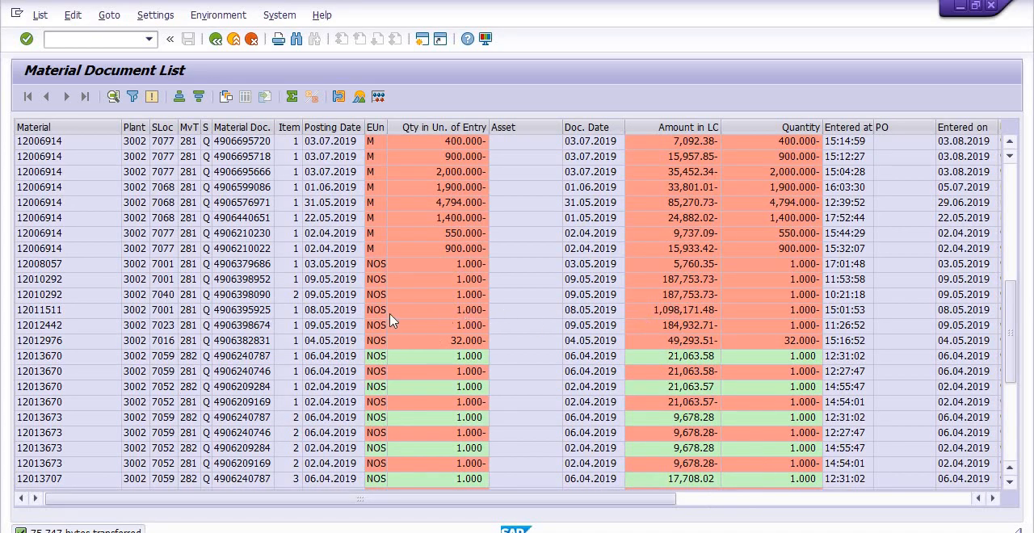
{"action": "double_click", "coordinate": [230, 312]}
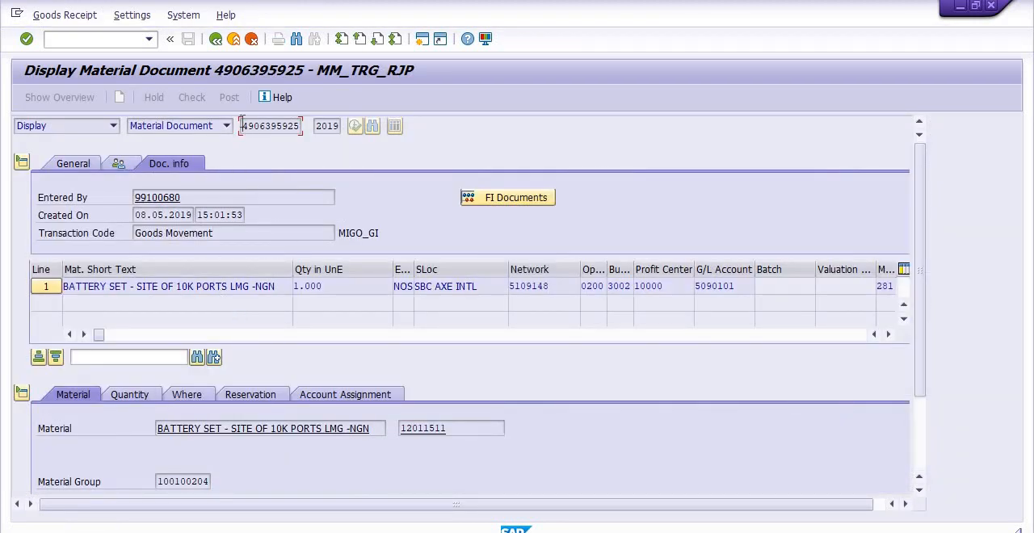
{"action": "left_click_drag", "start_coordinate": [242, 126], "coordinate": [311, 131]}
{"action": "left_click", "coordinate": [312, 134]}
{"action": "left_click", "coordinate": [216, 41]}
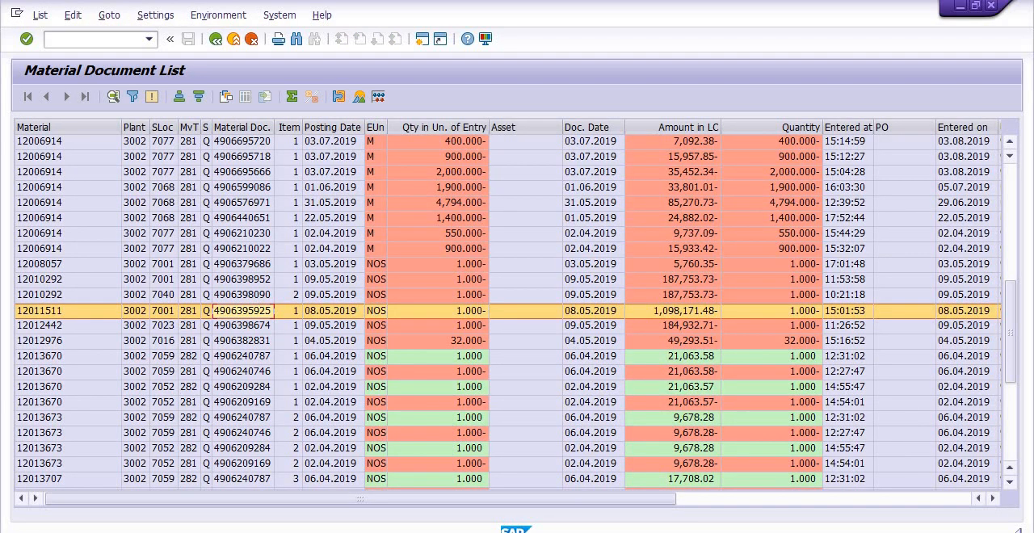
{"action": "mouse_move", "coordinate": [544, 529]}
{"action": "left_click", "coordinate": [654, 480]}
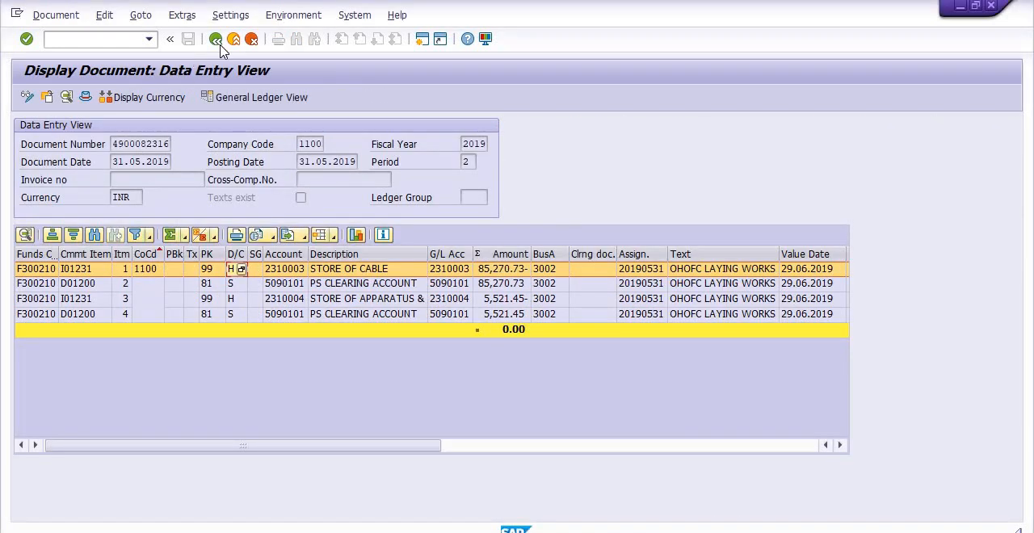
{"action": "left_click", "coordinate": [213, 39]}
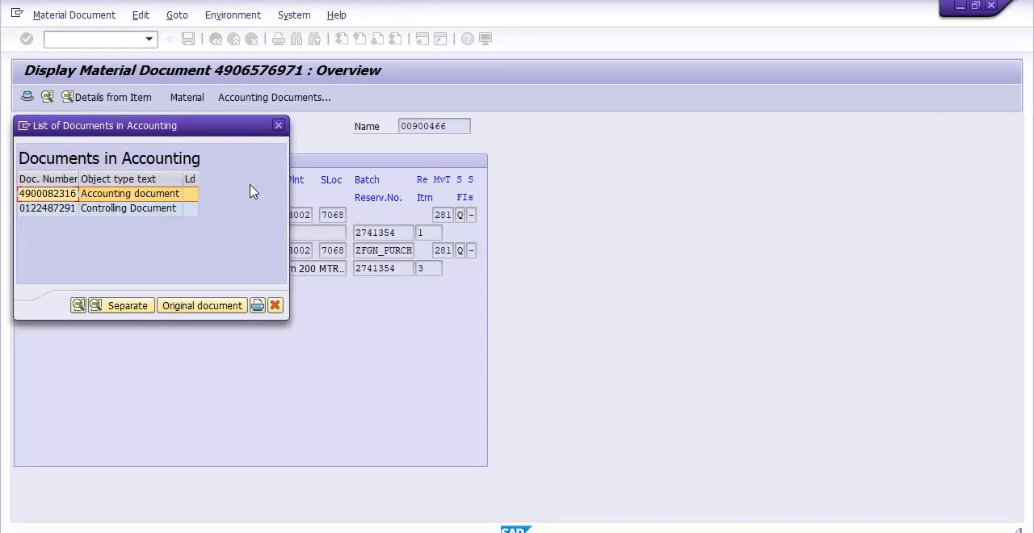
{"action": "left_click", "coordinate": [279, 126]}
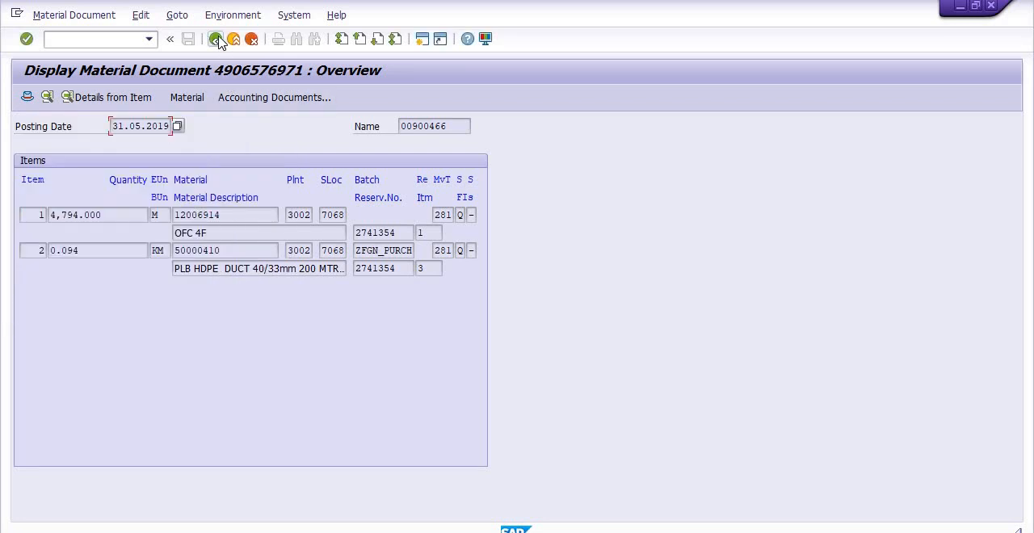
{"action": "left_click", "coordinate": [217, 40]}
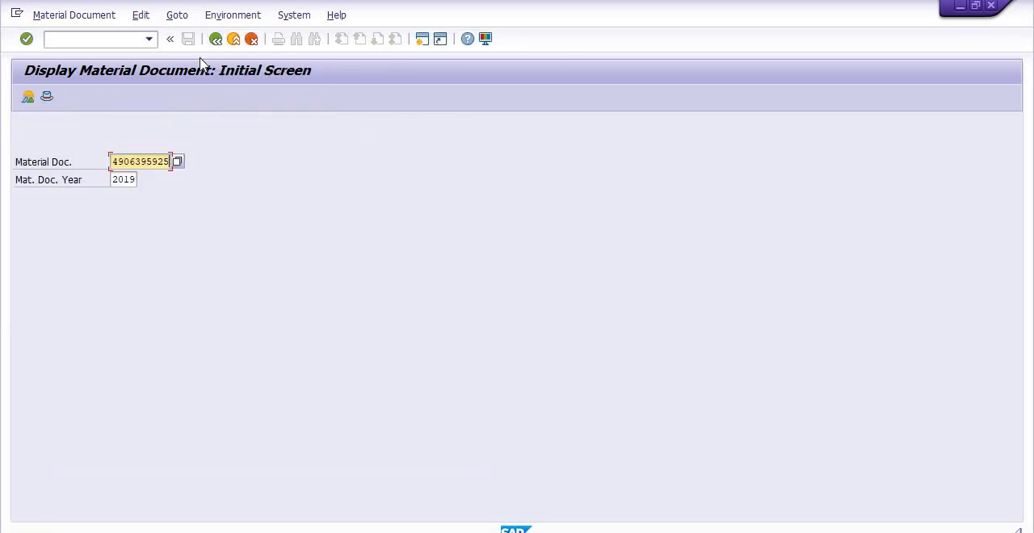
{"action": "key", "text": "Return"}
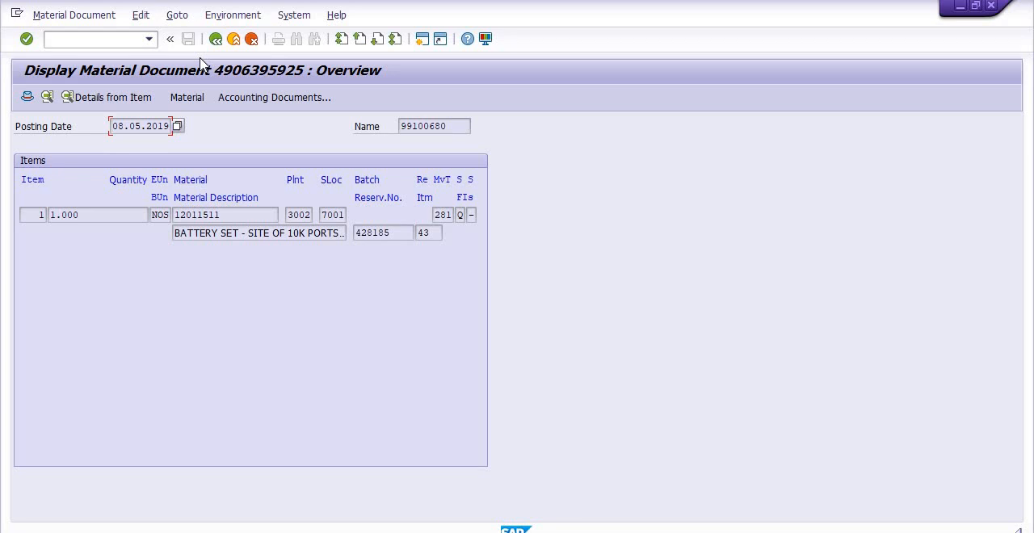
{"action": "left_click", "coordinate": [235, 100]}
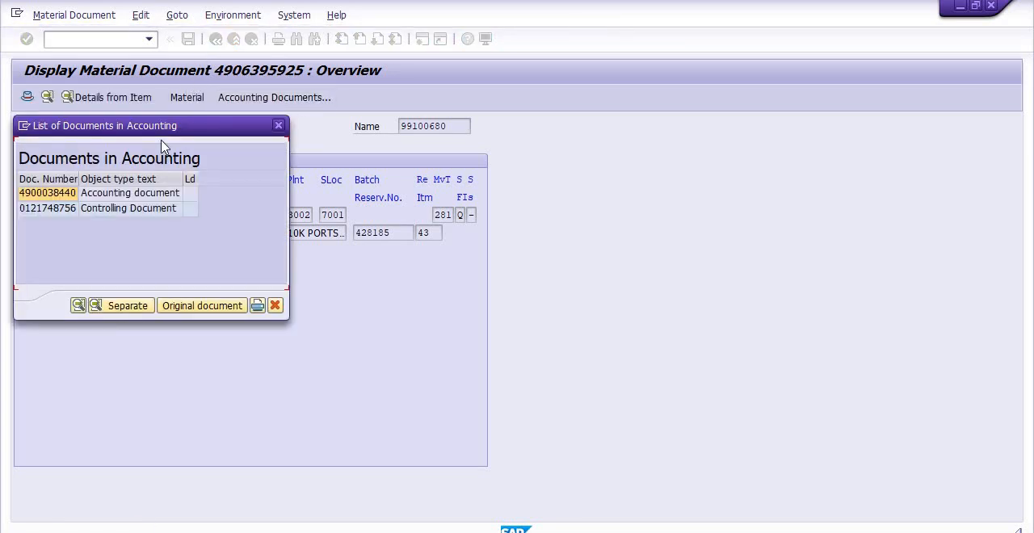
{"action": "double_click", "coordinate": [46, 196]}
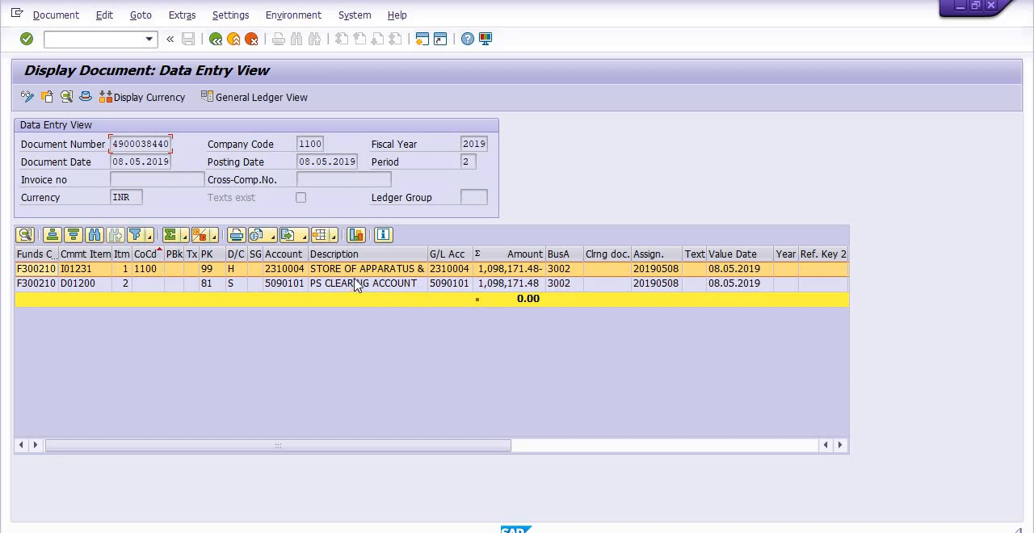
{"action": "left_click", "coordinate": [240, 283]}
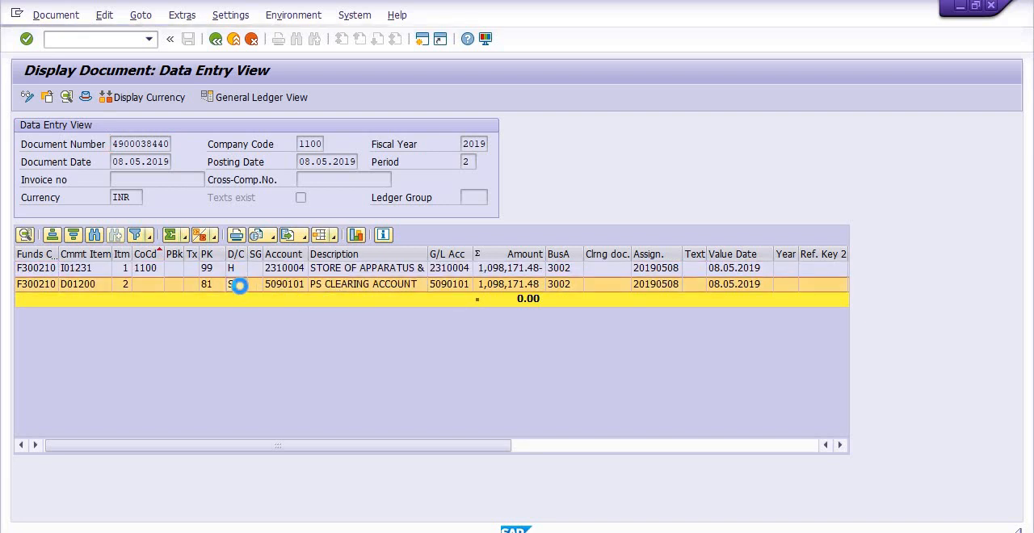
{"action": "key", "text": "F4"}
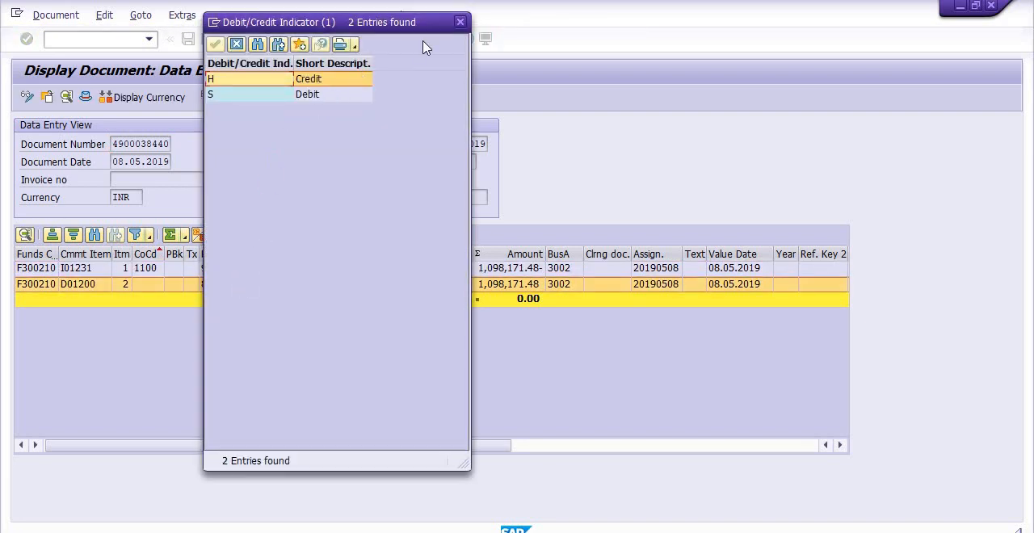
{"action": "left_click", "coordinate": [460, 21]}
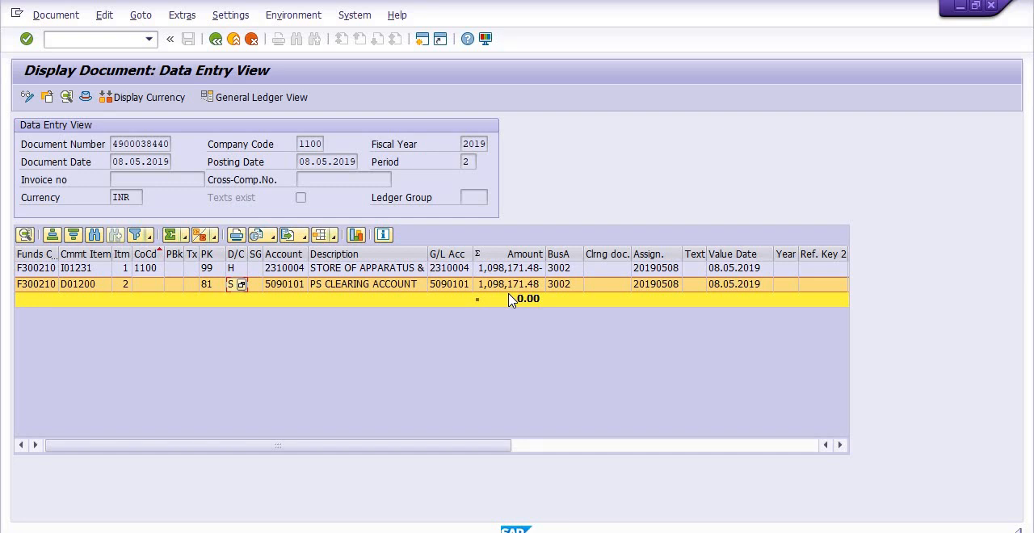
- Leave the accounting document and the Material Document List, and start transaction MB51 afresh
{"action": "left_click", "coordinate": [216, 44]}
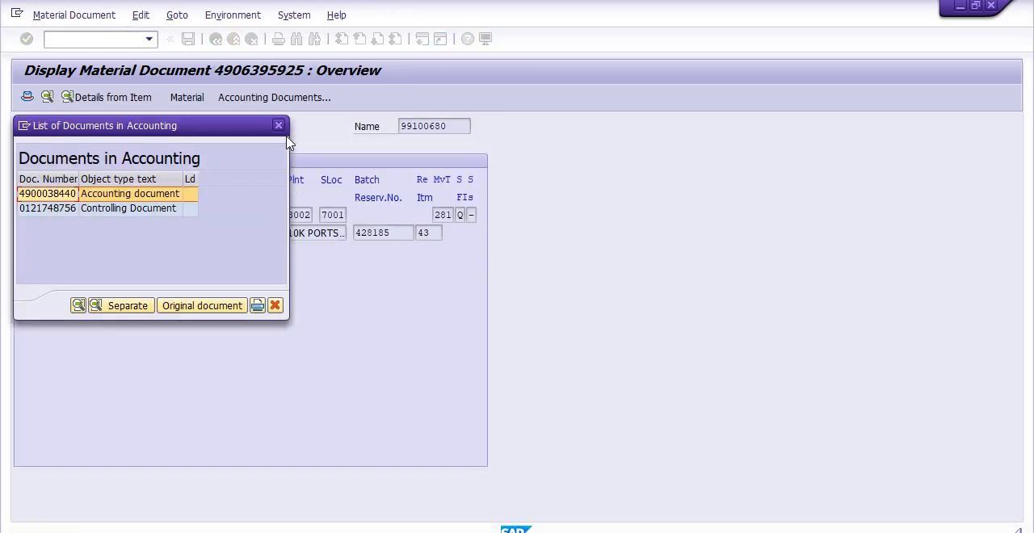
{"action": "left_click", "coordinate": [278, 126]}
{"action": "left_click", "coordinate": [215, 40]}
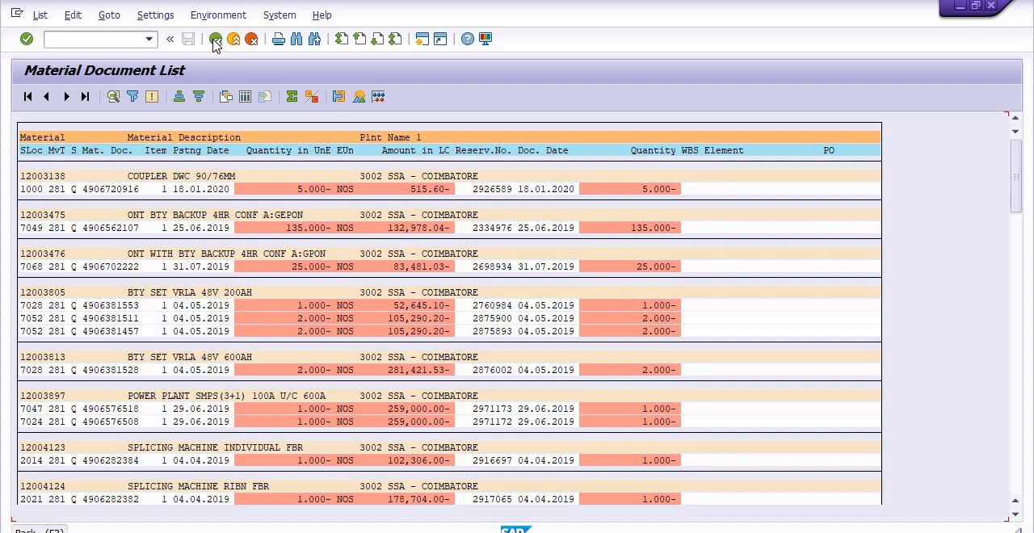
{"action": "left_click", "coordinate": [215, 40]}
{"action": "left_click", "coordinate": [215, 40]}
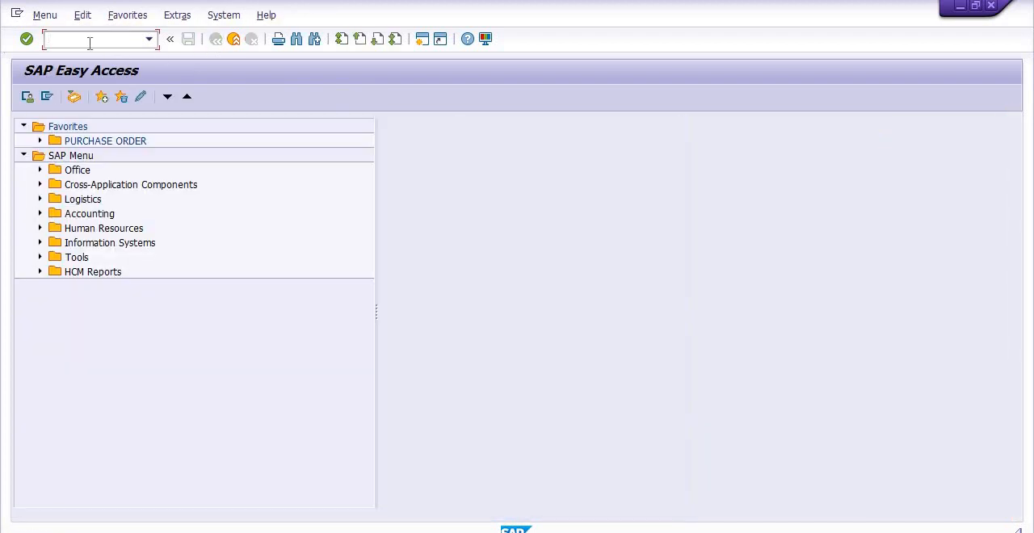
{"action": "type", "text": "mb51"}
{"action": "key", "text": "Return"}
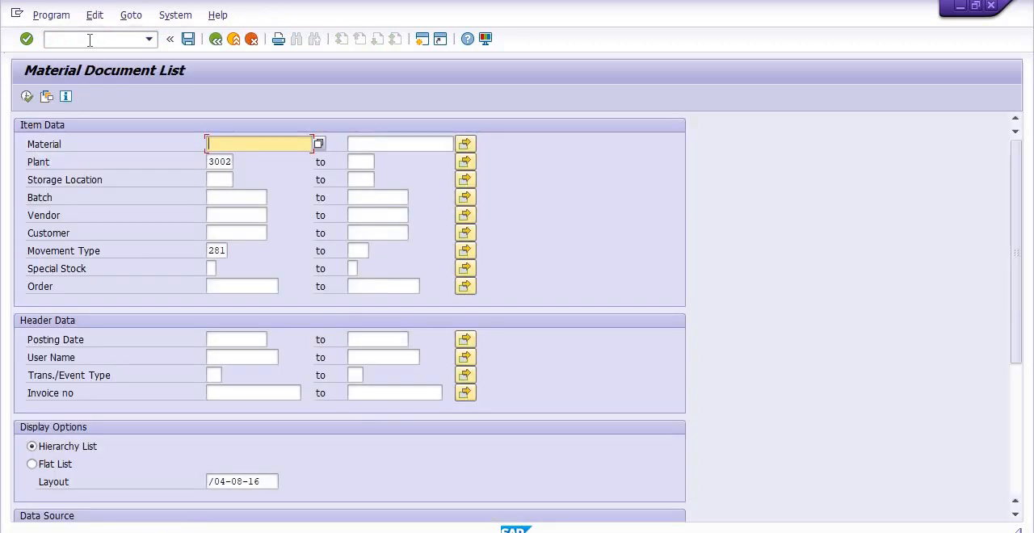
- Set the starting movement type of the selection to 101
{"action": "left_click", "coordinate": [223, 250]}
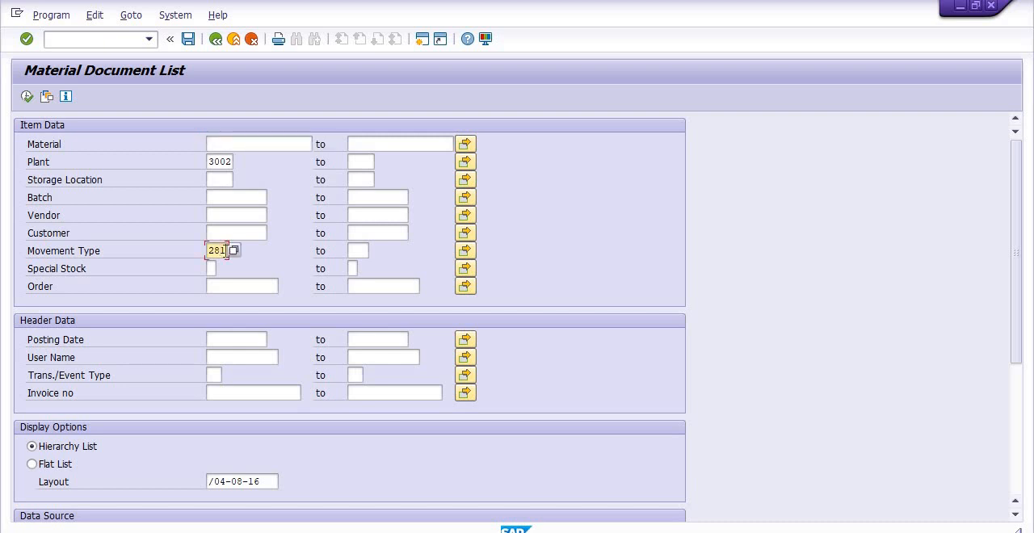
{"action": "key", "text": "BackSpace"}
{"action": "key", "text": "BackSpace"}
{"action": "key", "text": "BackSpace"}
{"action": "type", "text": "1"}
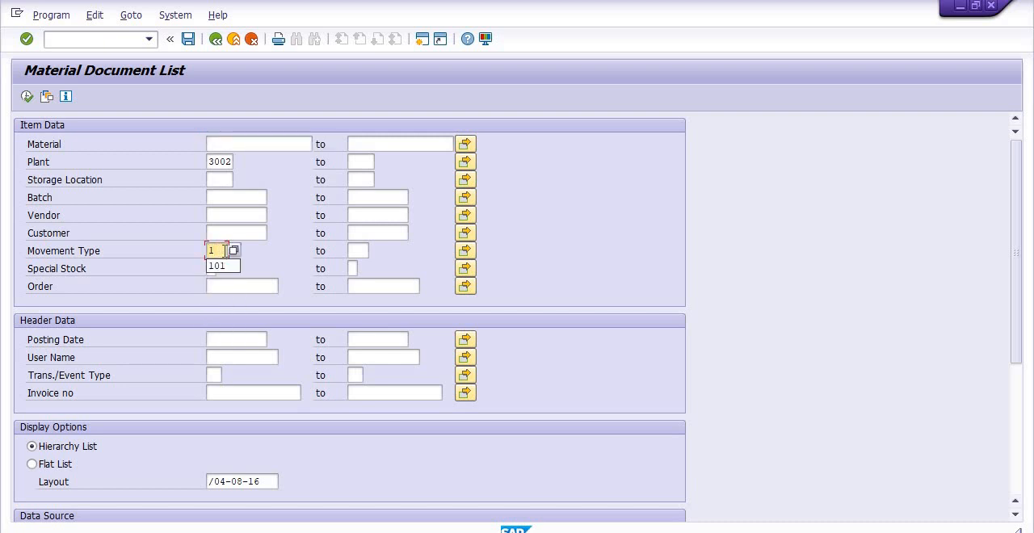
{"action": "type", "text": "01"}
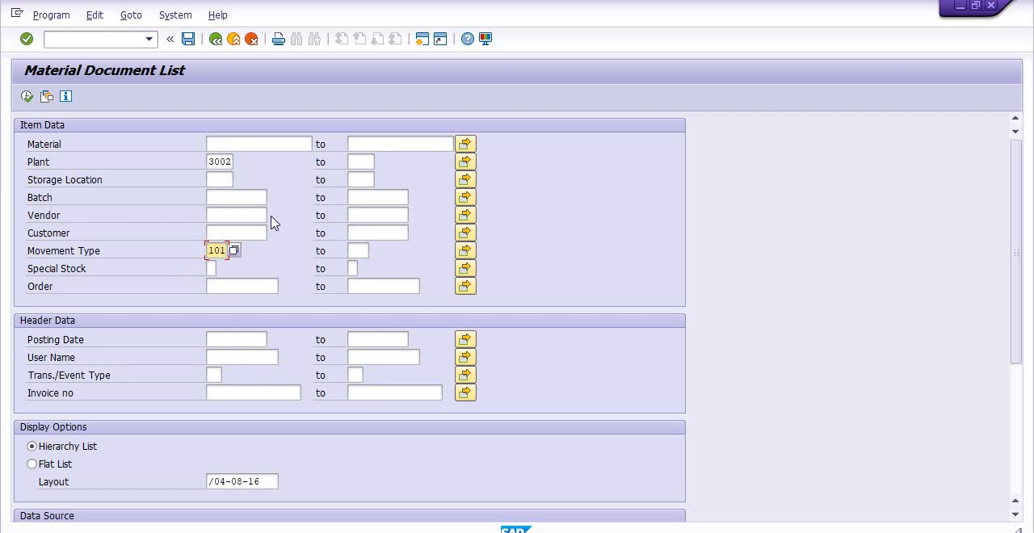
- Look up the possible values for the Special Stock indicator and close the list without choosing one
{"action": "left_click", "coordinate": [360, 246]}
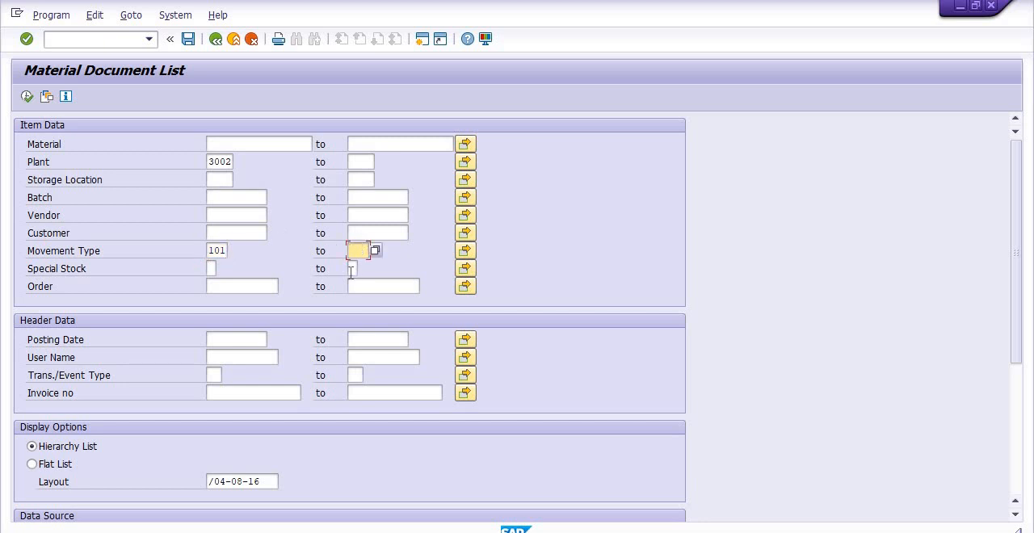
{"action": "left_click", "coordinate": [210, 268]}
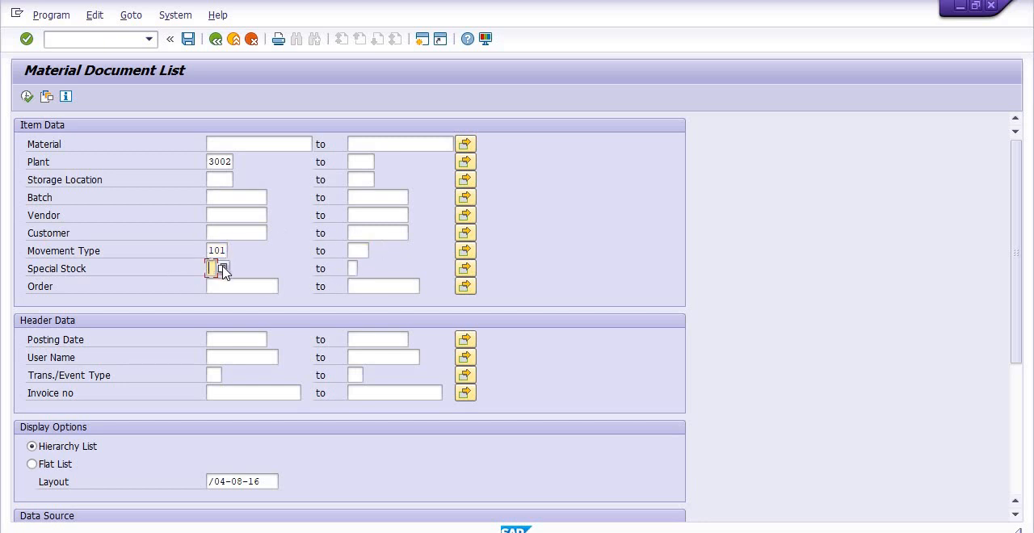
{"action": "left_click", "coordinate": [221, 267]}
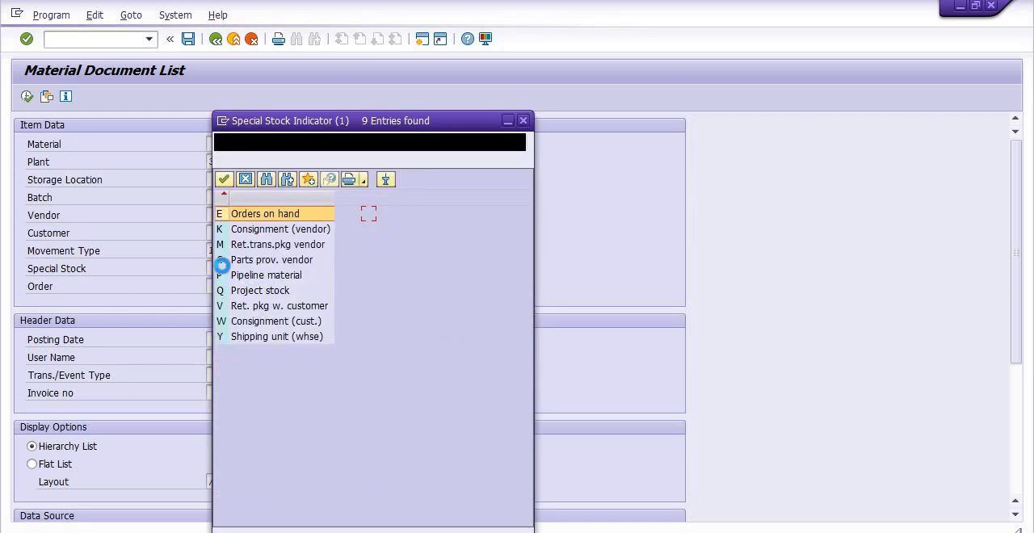
{"action": "left_click", "coordinate": [523, 121]}
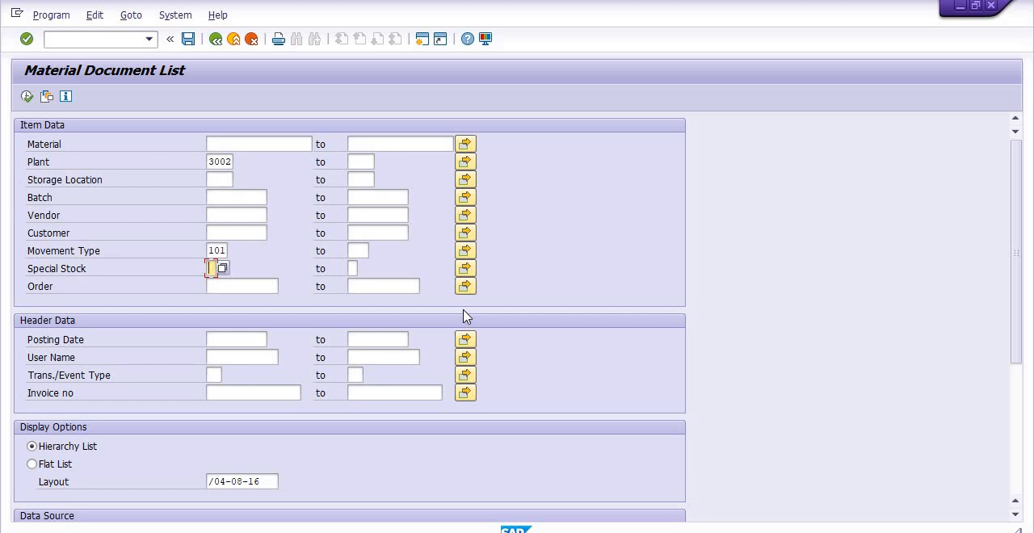
- Set the posting date range from 01042019 to 31032020
{"action": "left_click", "coordinate": [224, 334]}
{"action": "left_click", "coordinate": [224, 334]}
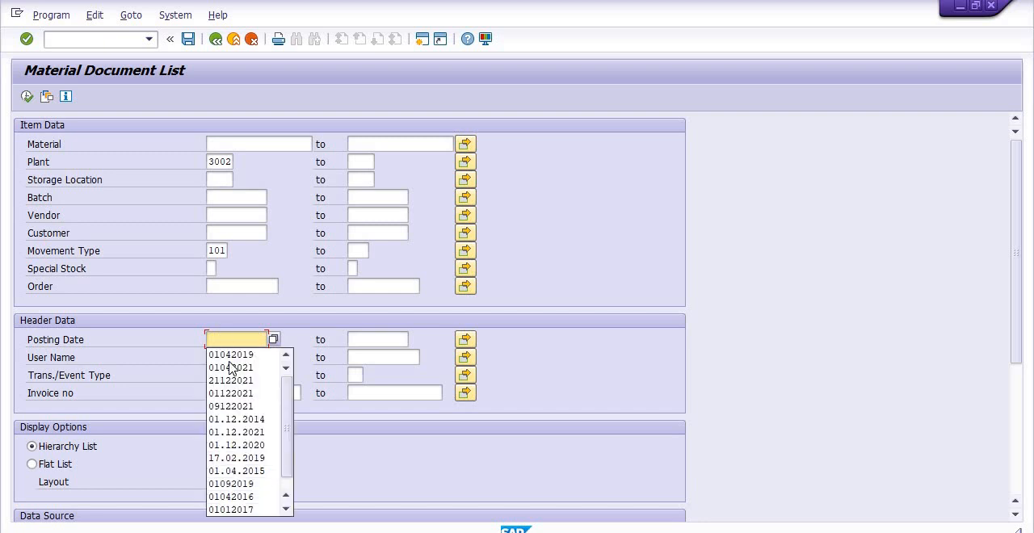
{"action": "left_click", "coordinate": [234, 358]}
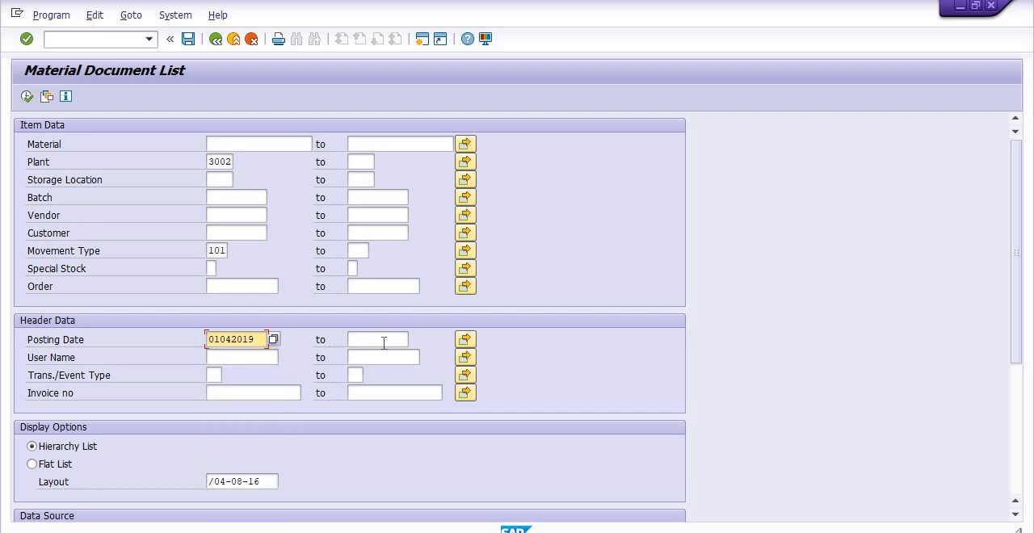
{"action": "left_click", "coordinate": [382, 341]}
{"action": "left_click", "coordinate": [382, 340]}
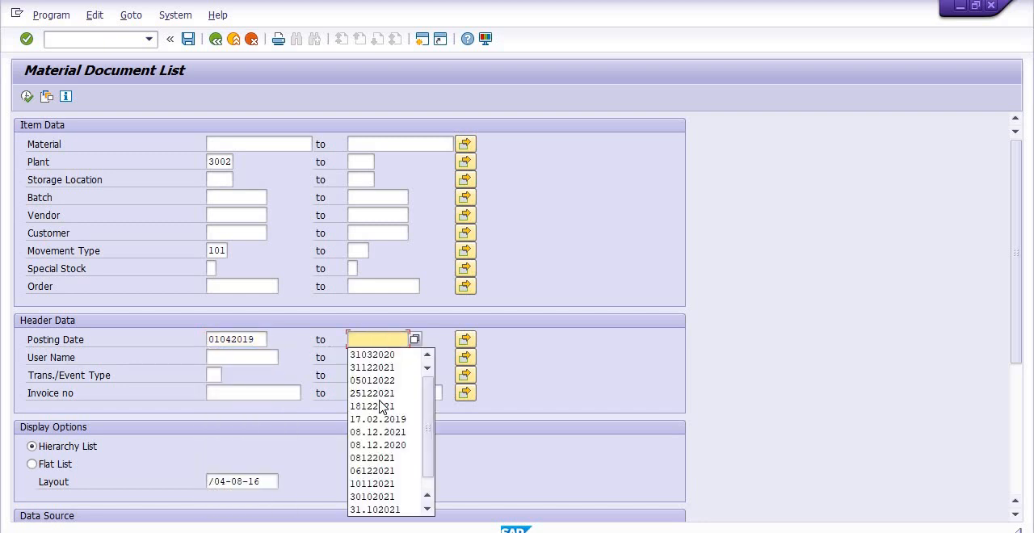
{"action": "left_click", "coordinate": [373, 354]}
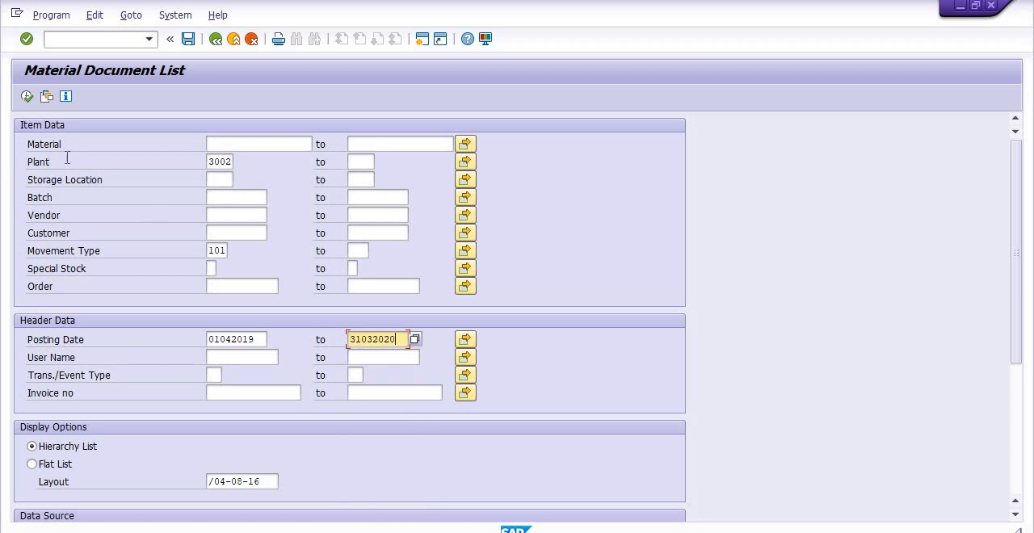
- Set the upper movement type to 102 and run the material document selection
{"action": "left_click", "coordinate": [355, 250]}
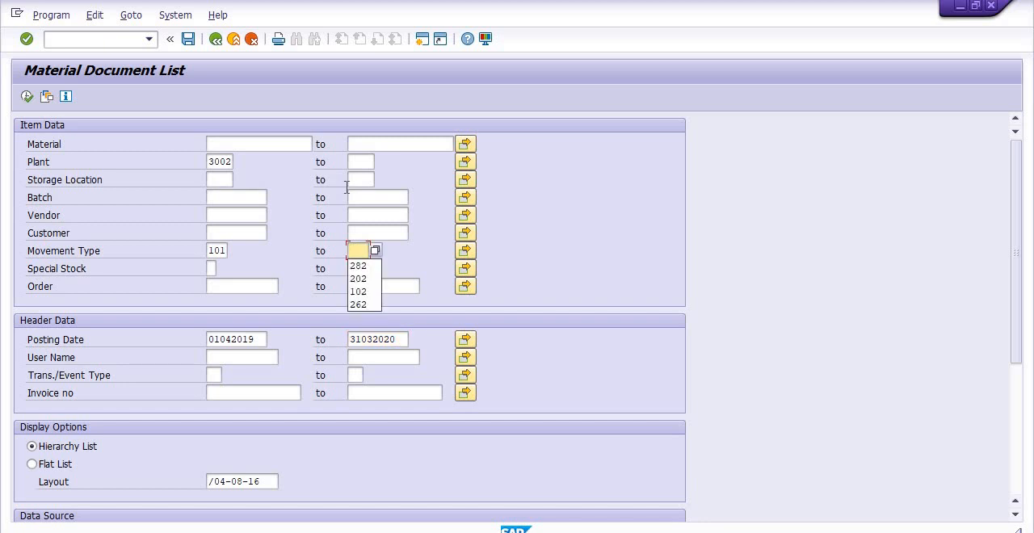
{"action": "left_click", "coordinate": [365, 291]}
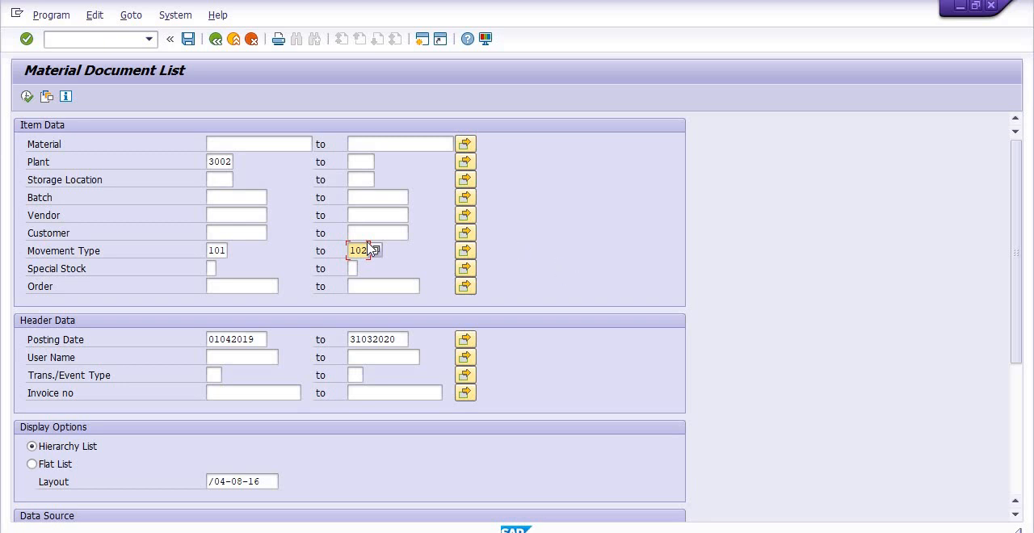
{"action": "left_click", "coordinate": [25, 97]}
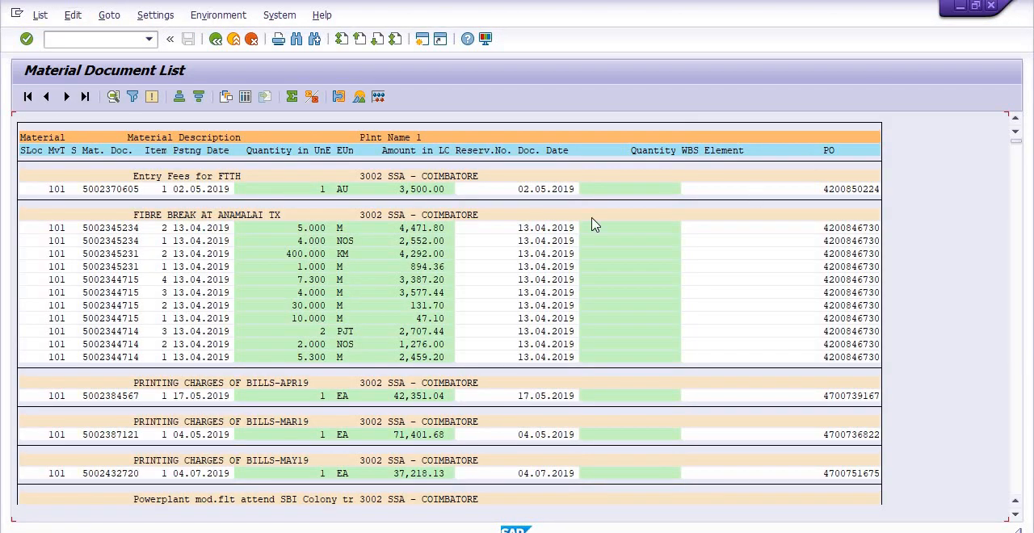
- Switch the material documents to the detail list and sort it by Material in descending order
{"action": "left_click", "coordinate": [246, 96]}
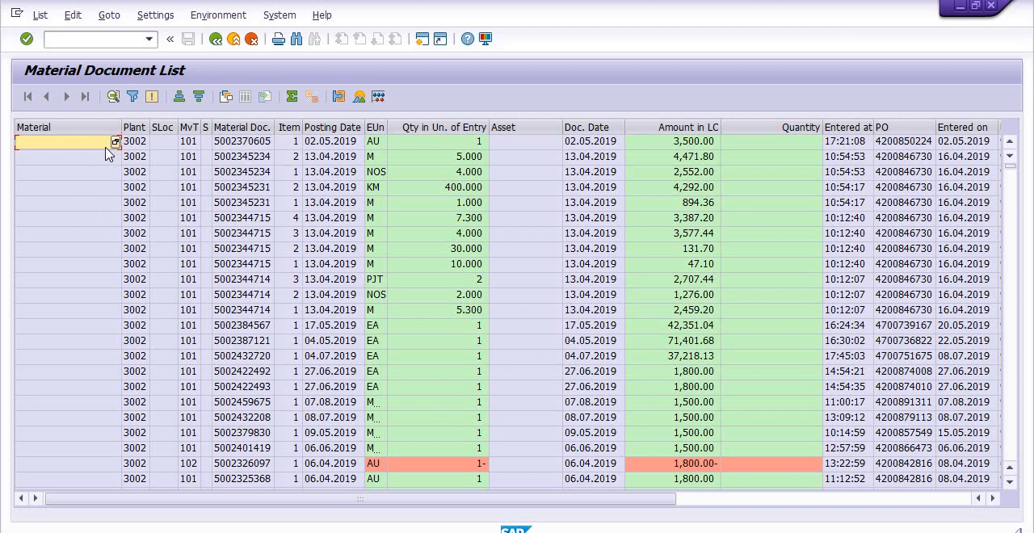
{"action": "left_click", "coordinate": [82, 127]}
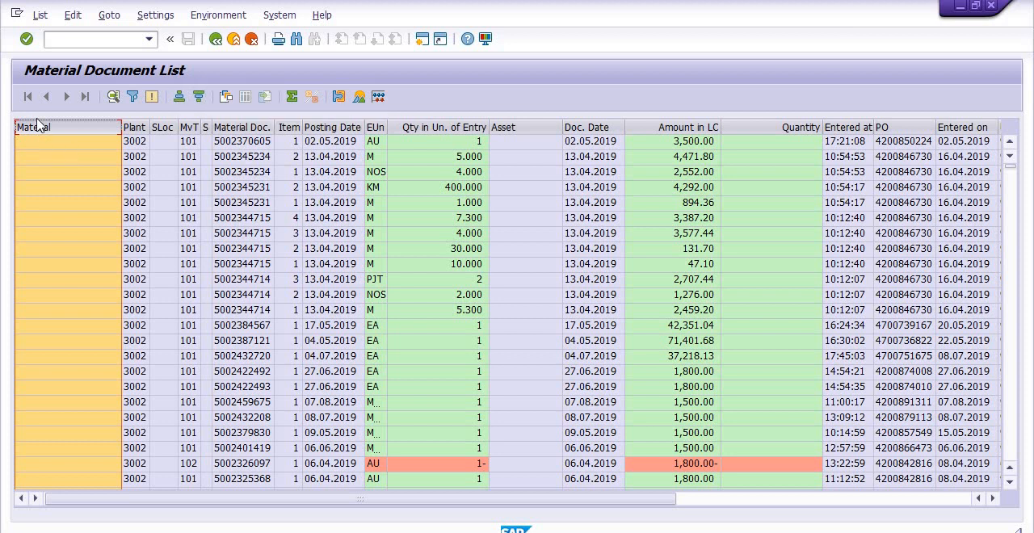
{"action": "left_click", "coordinate": [198, 97]}
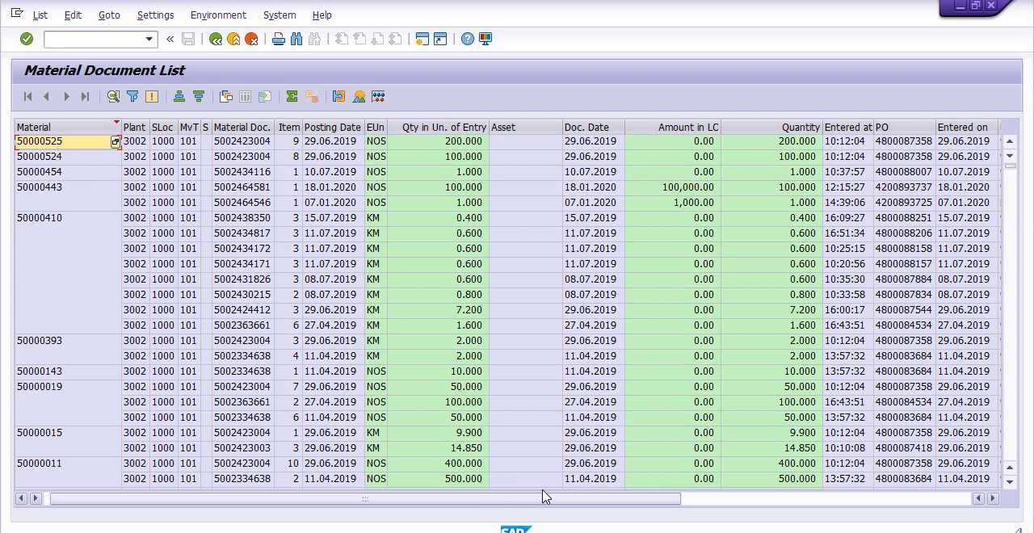
- Sort the detail list by the Asset column in descending order
{"action": "left_click_drag", "start_coordinate": [544, 495], "coordinate": [636, 494]}
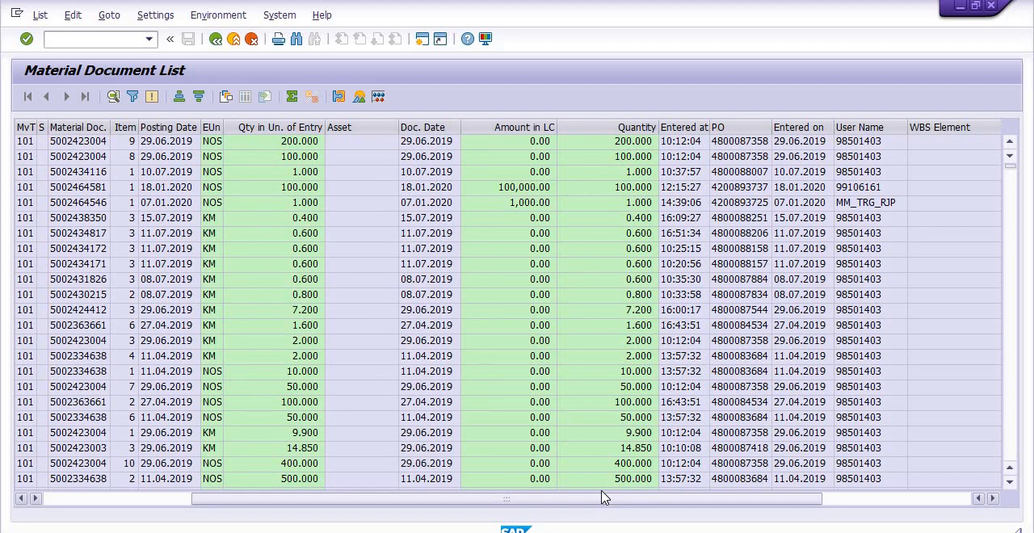
{"action": "left_click_drag", "start_coordinate": [697, 505], "coordinate": [800, 508]}
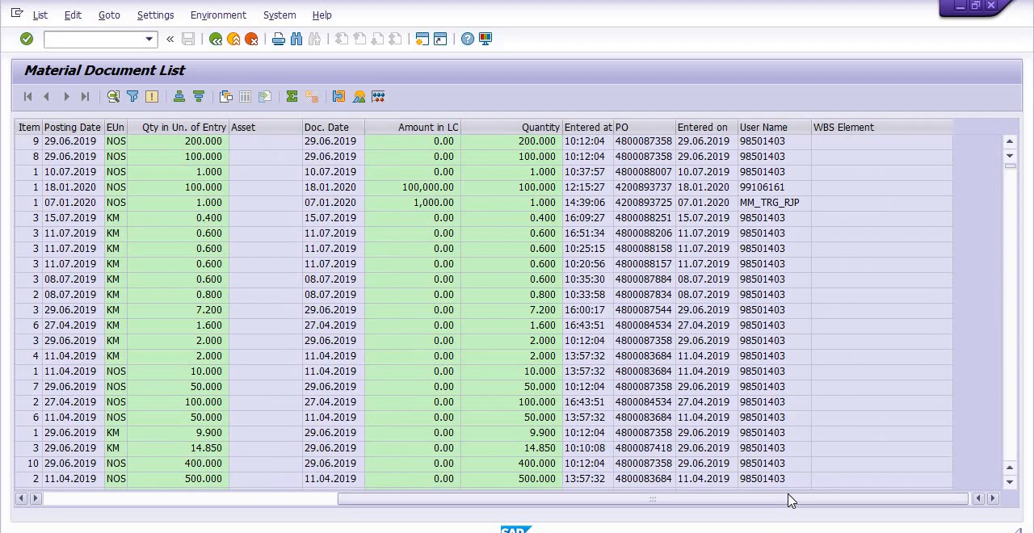
{"action": "left_click_drag", "start_coordinate": [601, 504], "coordinate": [277, 501]}
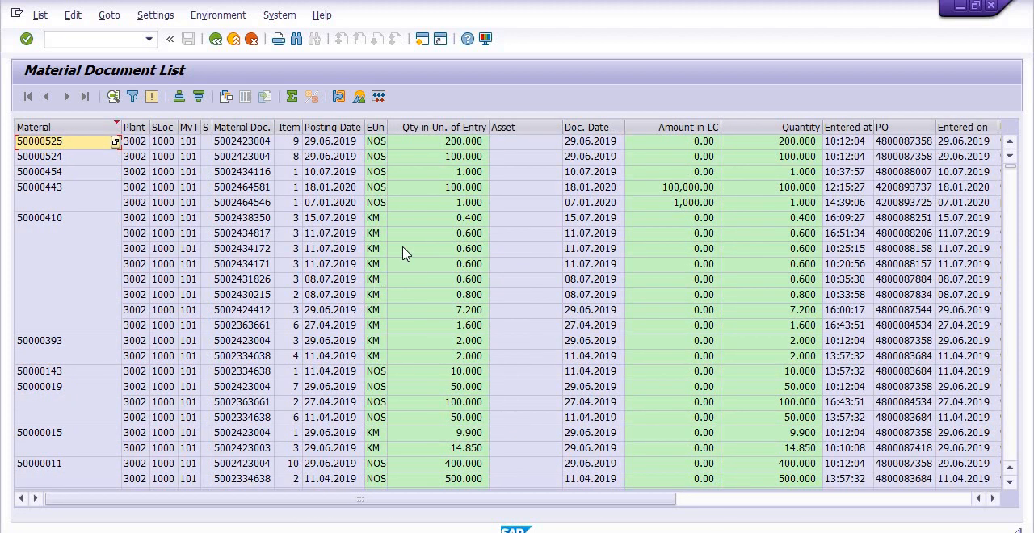
{"action": "left_click", "coordinate": [538, 126]}
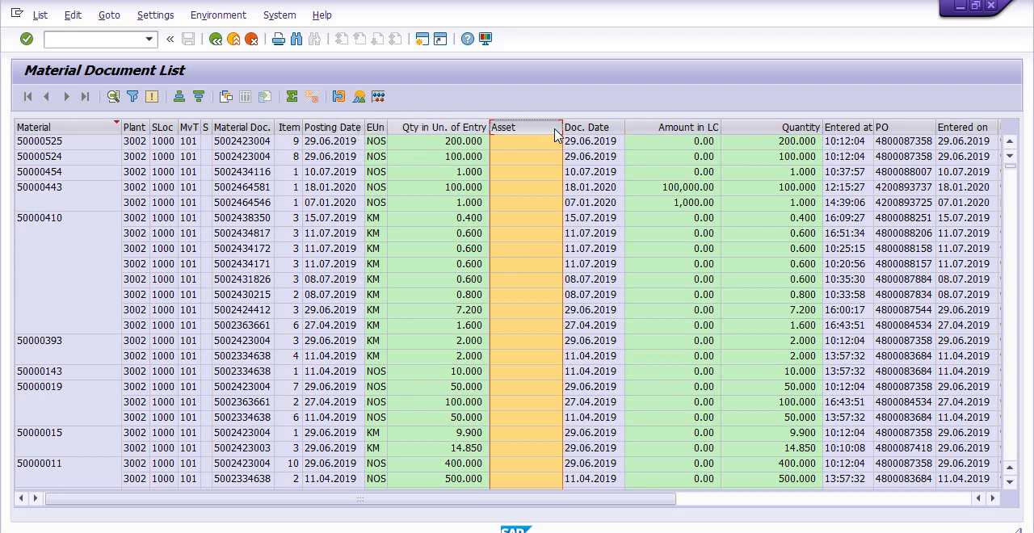
{"action": "left_click", "coordinate": [200, 97]}
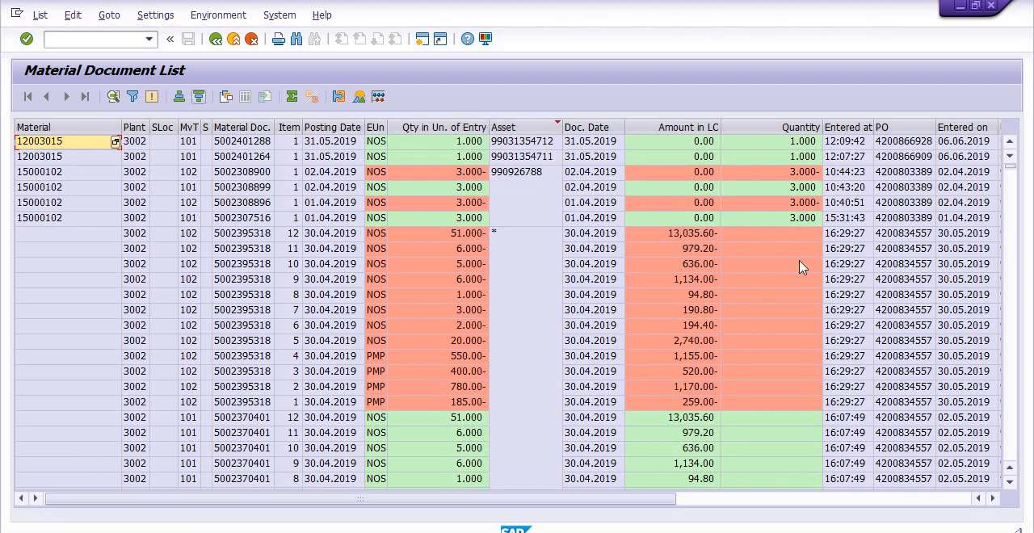
- Examine the asset, amount, quantity and user columns of the movement type 101–102 documents, and return to the MB51 selection screen
{"action": "left_click", "coordinate": [844, 280]}
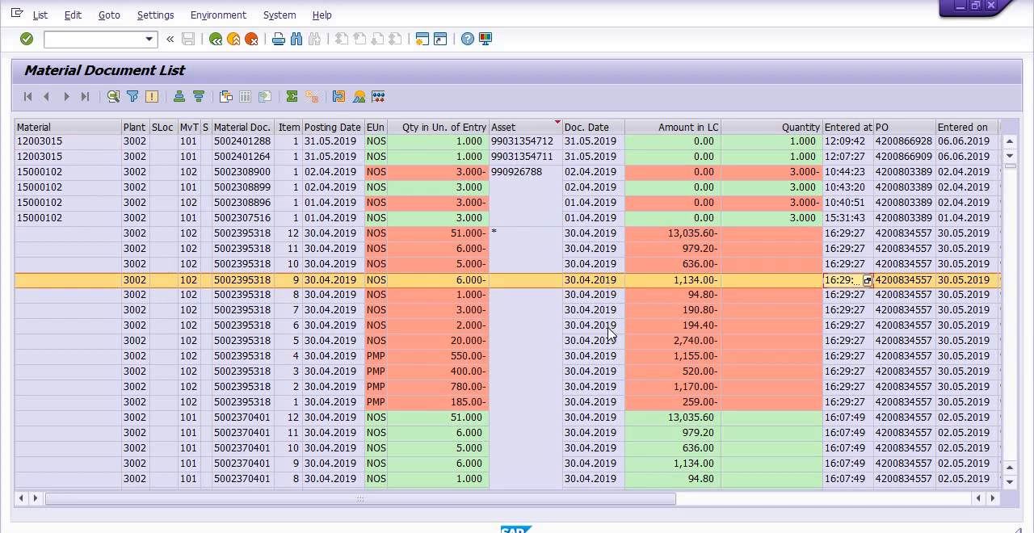
{"action": "scroll", "coordinate": [610, 331], "scroll_direction": "down", "scroll_amount": 14}
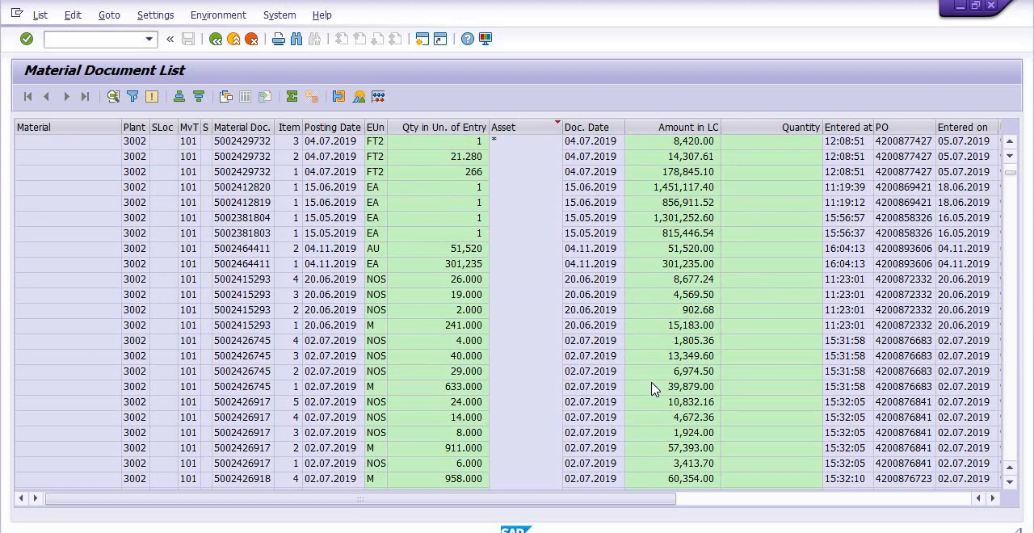
{"action": "scroll", "coordinate": [655, 390], "scroll_direction": "down", "scroll_amount": 12}
{"action": "scroll", "coordinate": [587, 446], "scroll_direction": "up", "scroll_amount": 1}
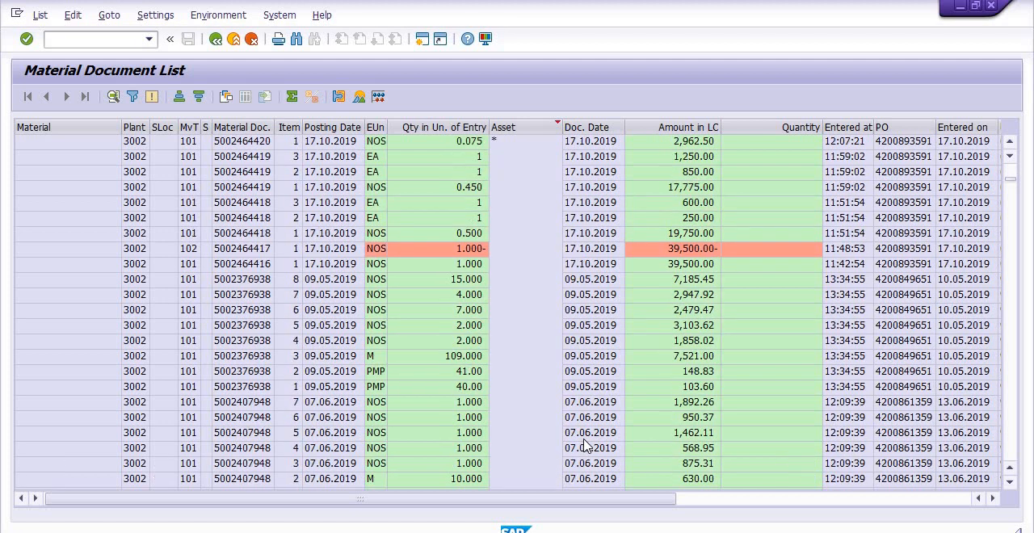
{"action": "scroll", "coordinate": [588, 447], "scroll_direction": "up", "scroll_amount": 1}
{"action": "scroll", "coordinate": [585, 444], "scroll_direction": "down", "scroll_amount": 1}
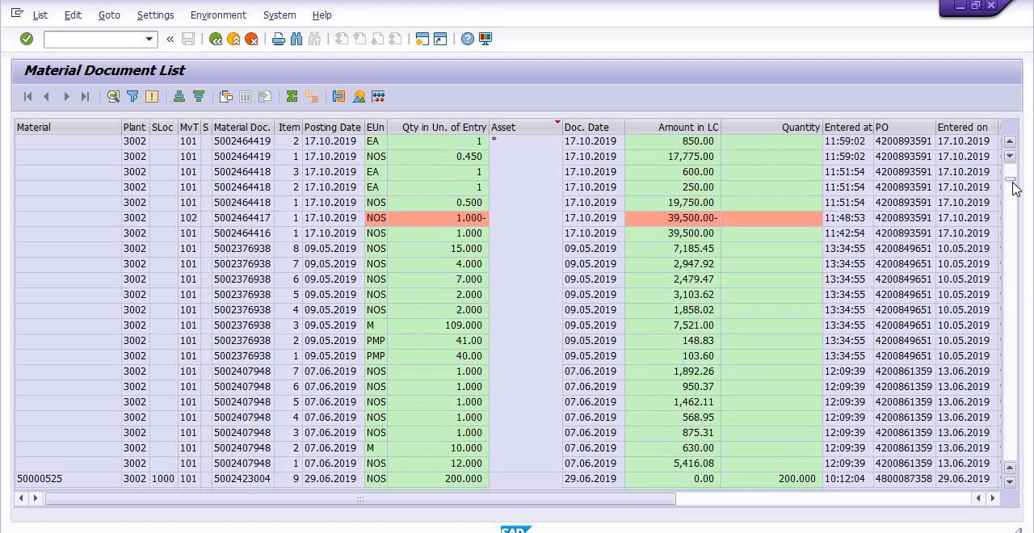
{"action": "left_click_drag", "start_coordinate": [1015, 188], "coordinate": [1004, 158]}
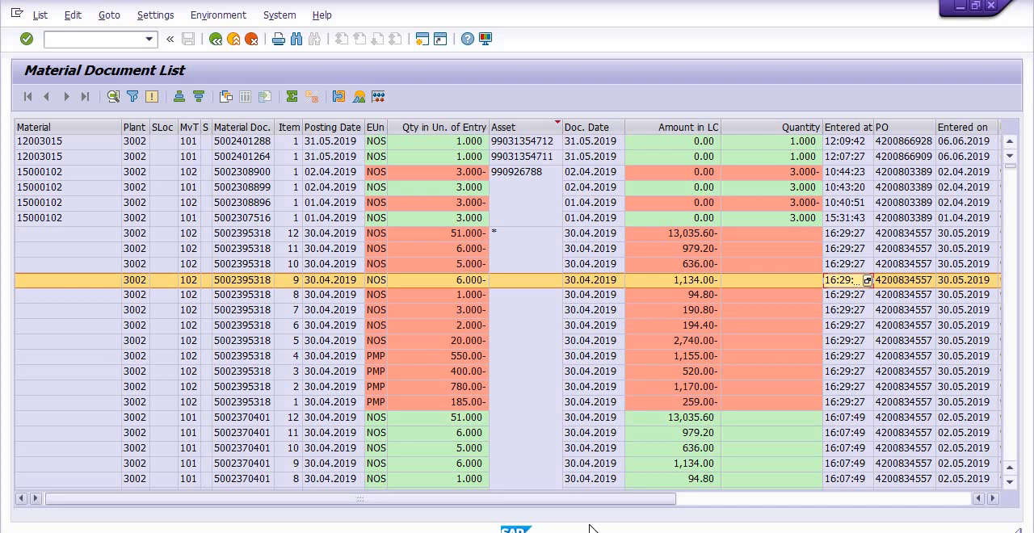
{"action": "left_click_drag", "start_coordinate": [618, 502], "coordinate": [868, 512]}
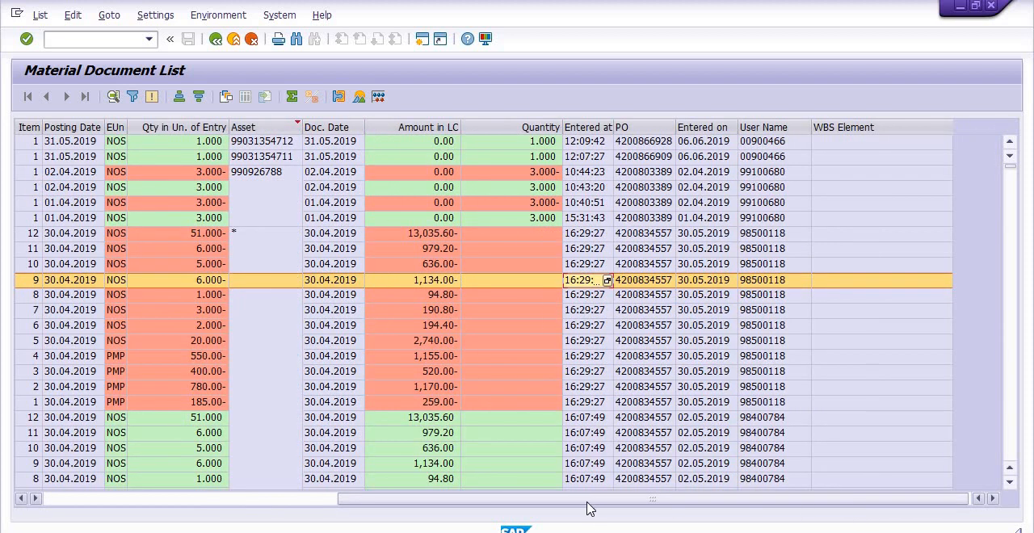
{"action": "left_click_drag", "start_coordinate": [592, 499], "coordinate": [292, 510]}
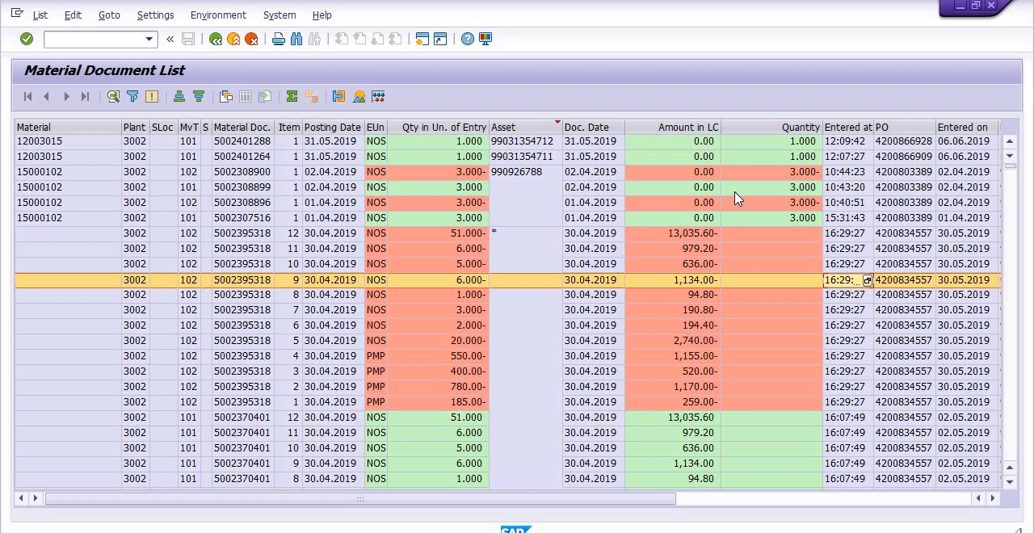
{"action": "left_click", "coordinate": [215, 39]}
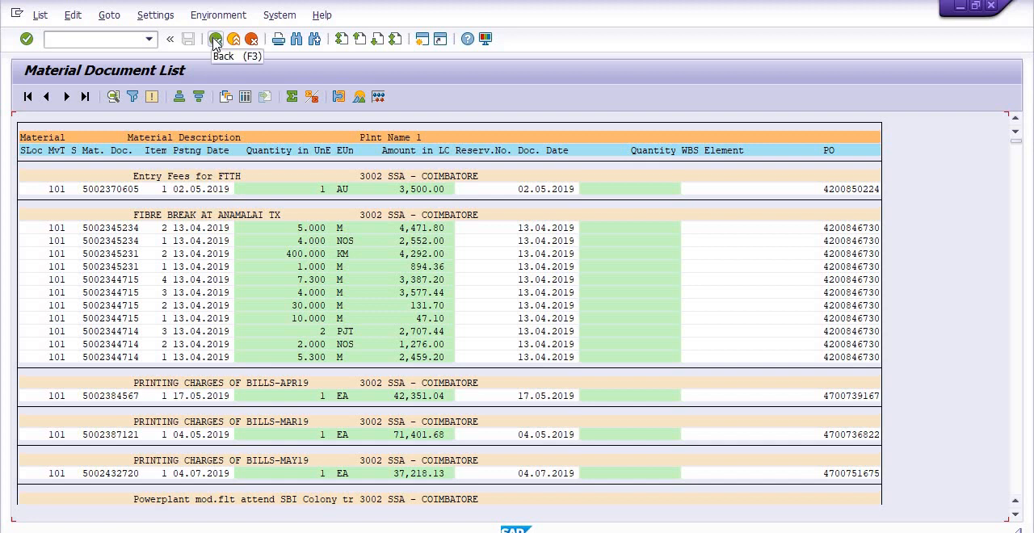
{"action": "left_click", "coordinate": [215, 39]}
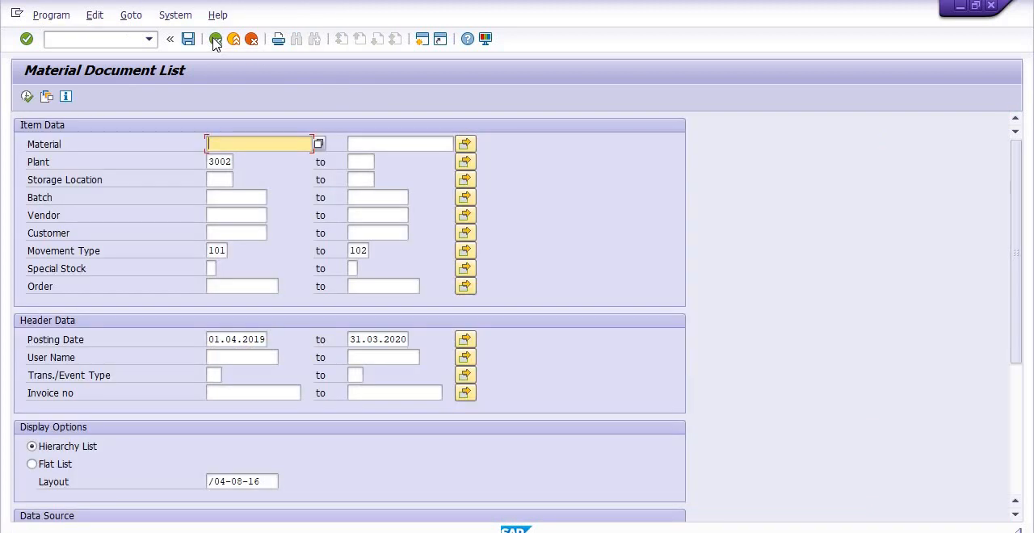